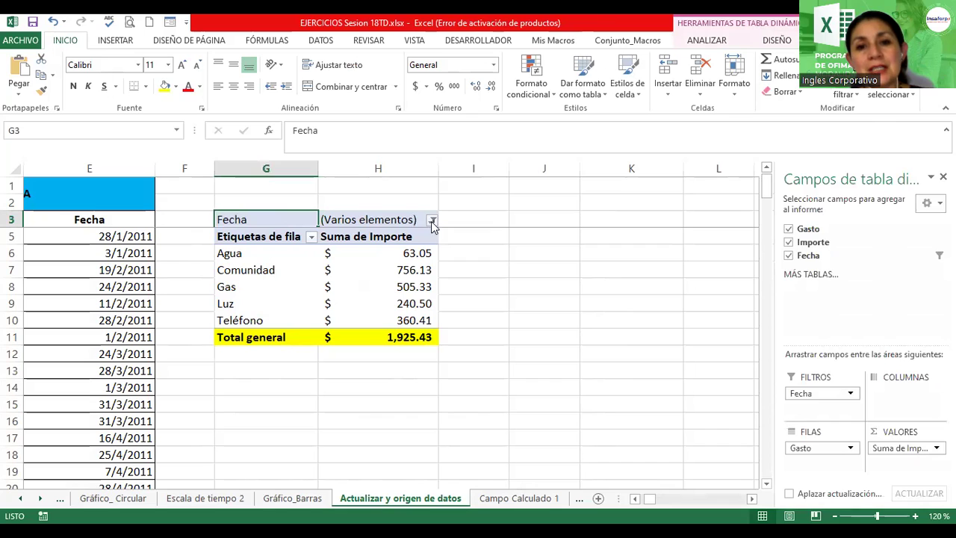
Examine the pivot table's Fecha filter selection and expense rows alongside the household expenses source table
click(432, 220)
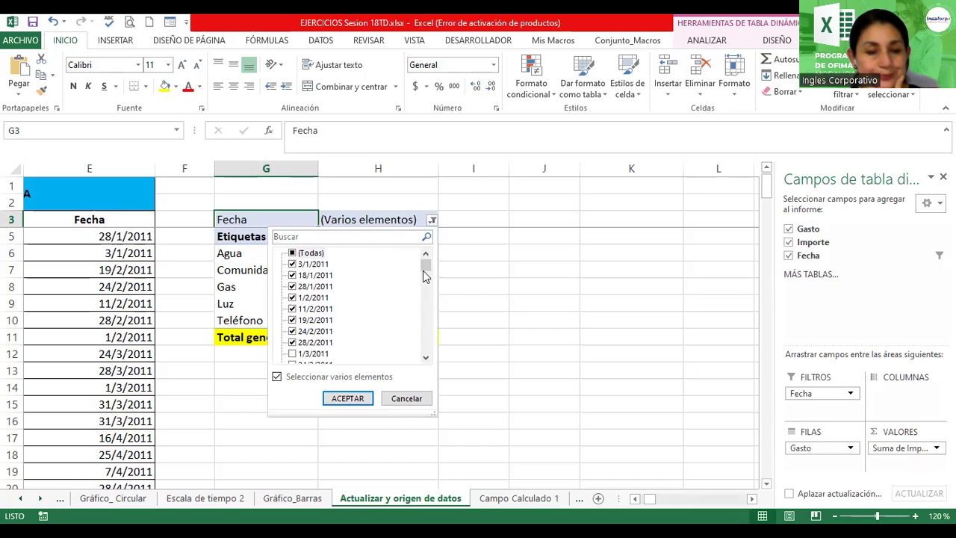
click(340, 401)
drag(241, 254, 249, 310)
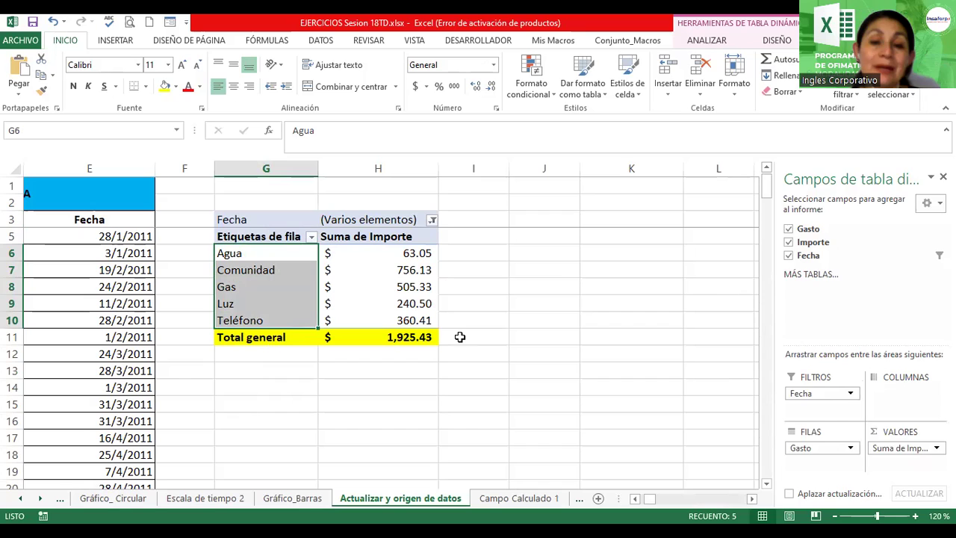
click(586, 303)
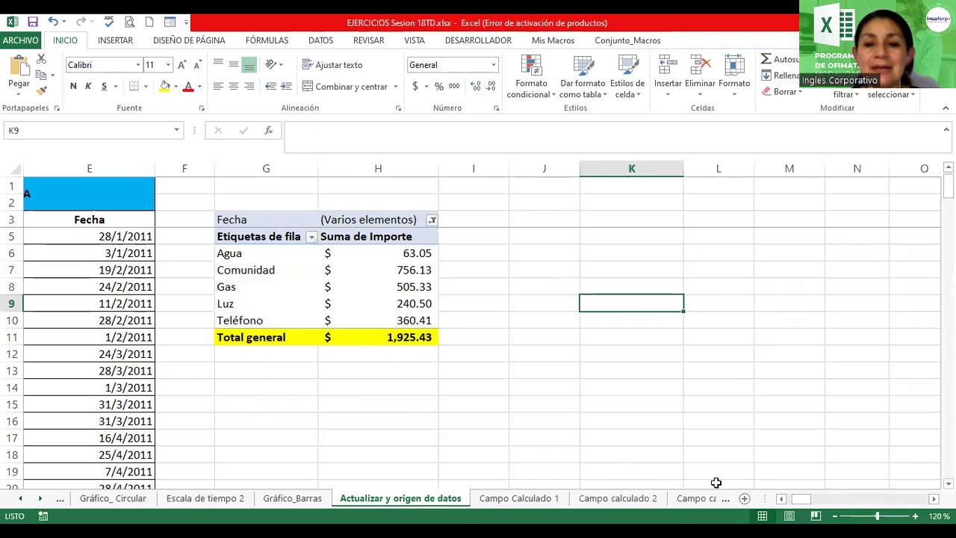
drag(801, 502, 793, 500)
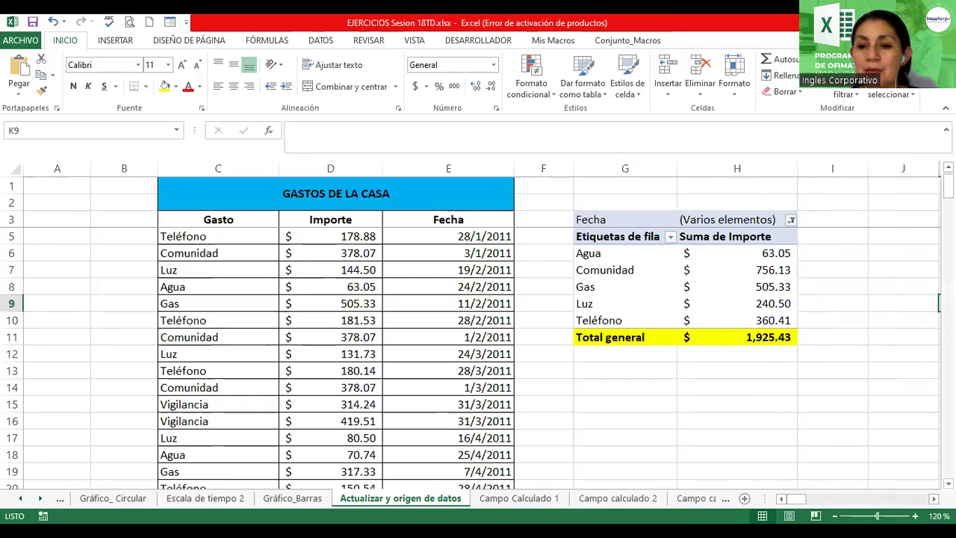
scroll(665, 359, down, 4)
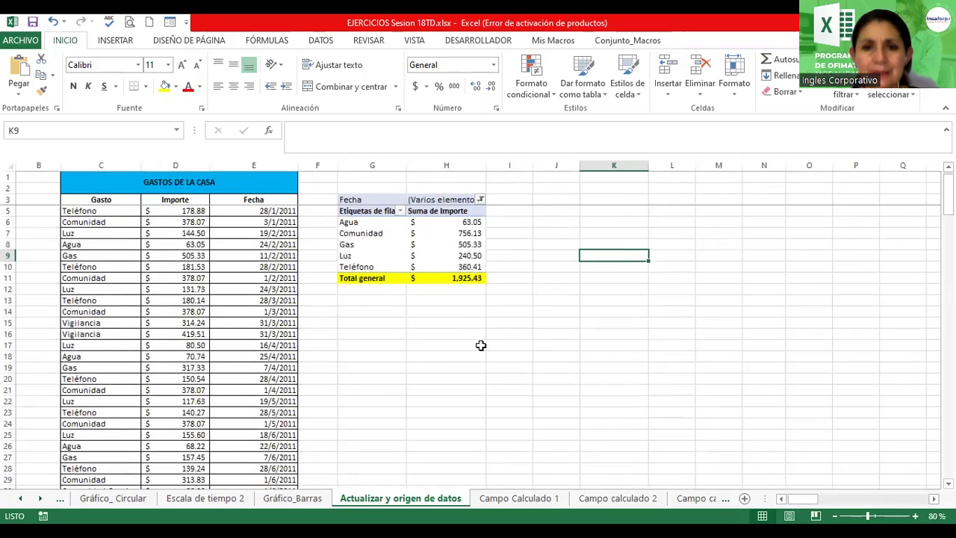
click(478, 343)
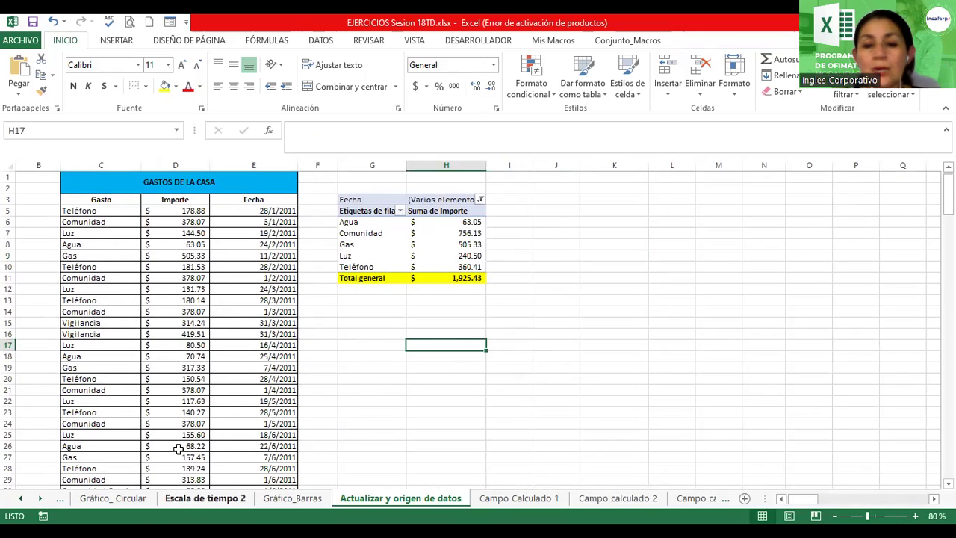
key(Right)
key(Right)
key(Right)
key(Down)
key(Down)
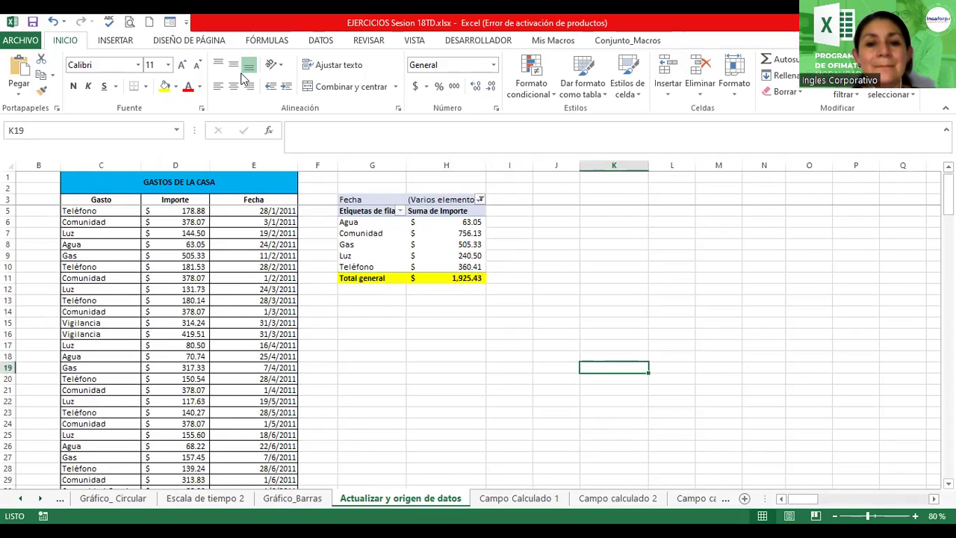
Review the bar chart on the Gráfico_Barras sheet and its design and format options, and return to the Actualizar y origen de datos sheet
click(293, 498)
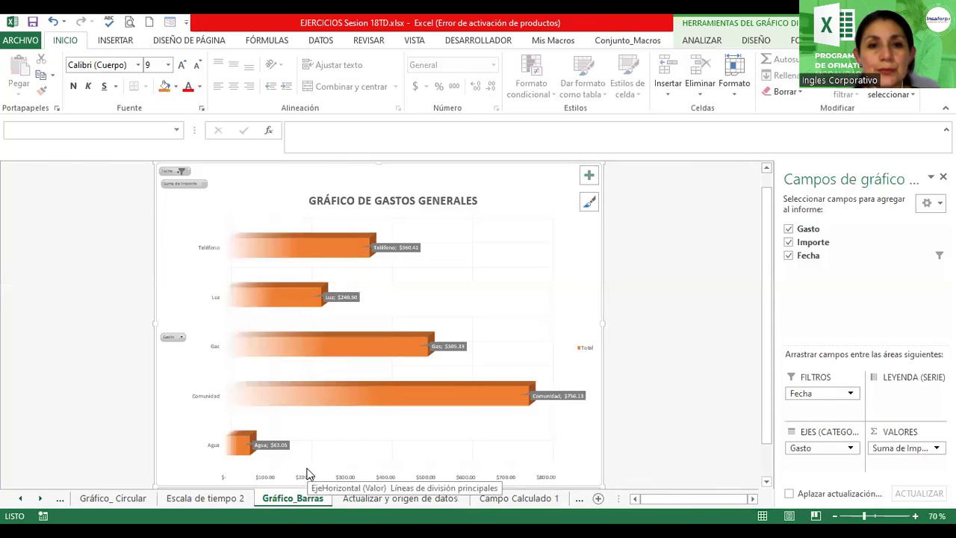
click(756, 41)
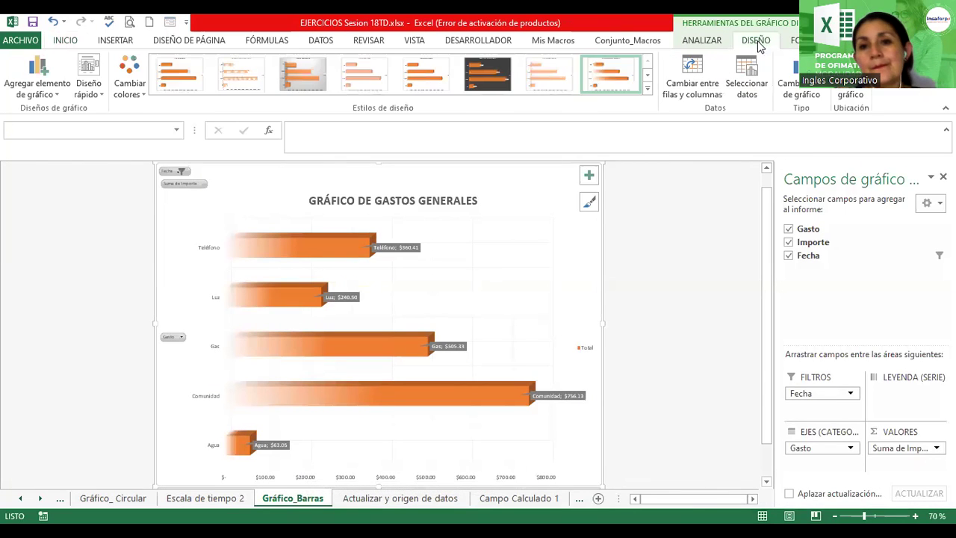
click(792, 40)
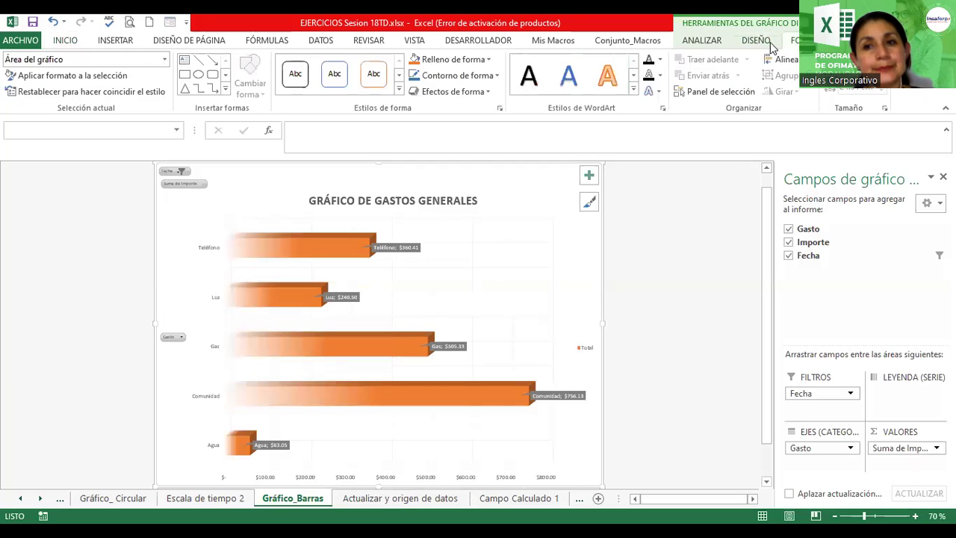
click(756, 41)
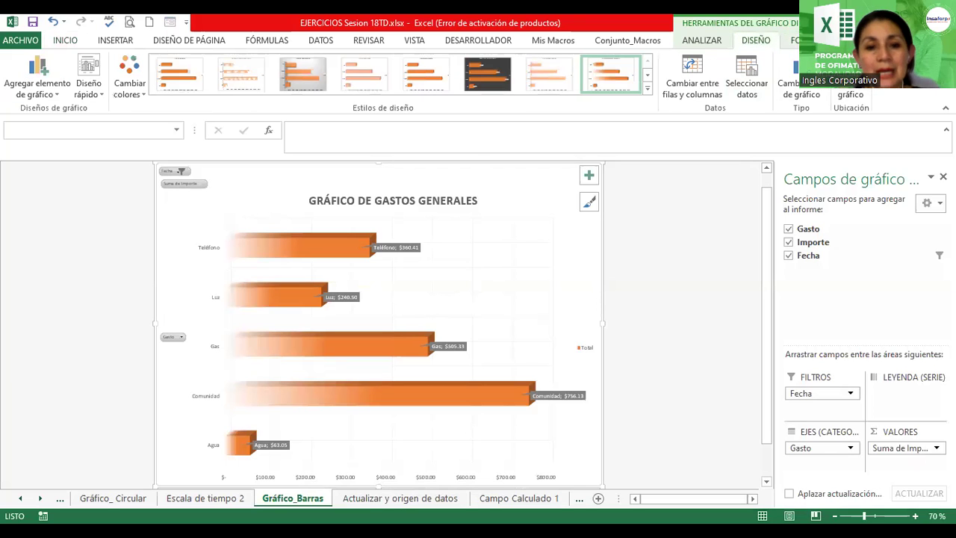
click(364, 498)
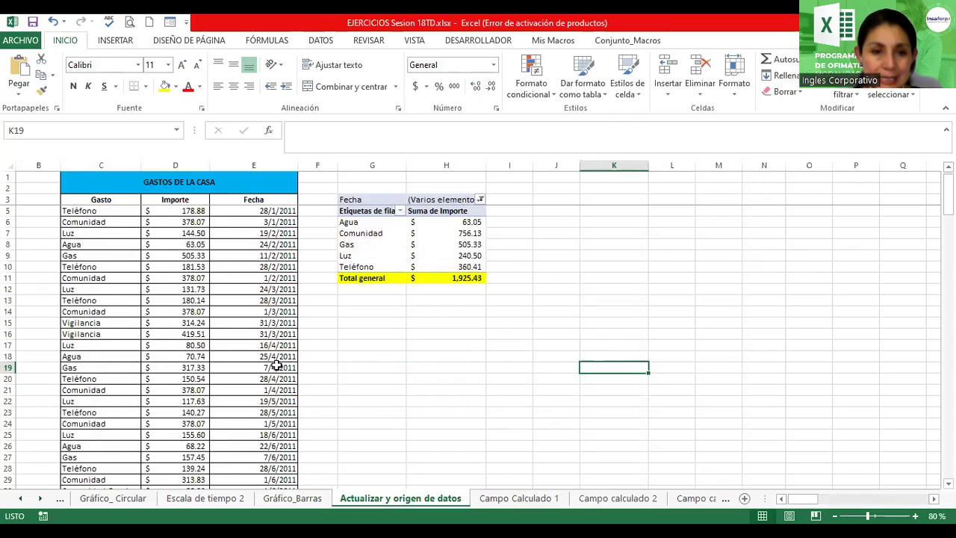
Start a new pivot table from the household expenses data, using C4:E186 as its source range
click(253, 277)
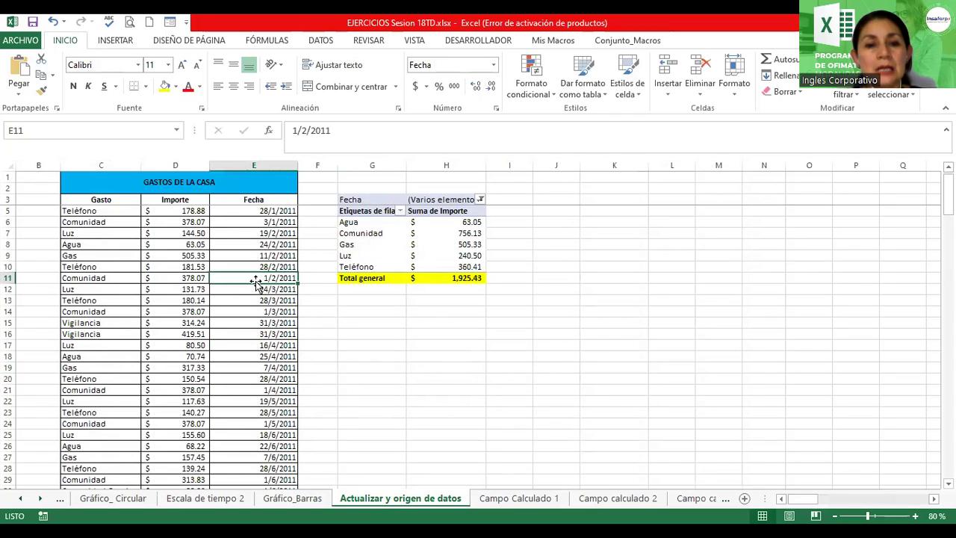
click(112, 40)
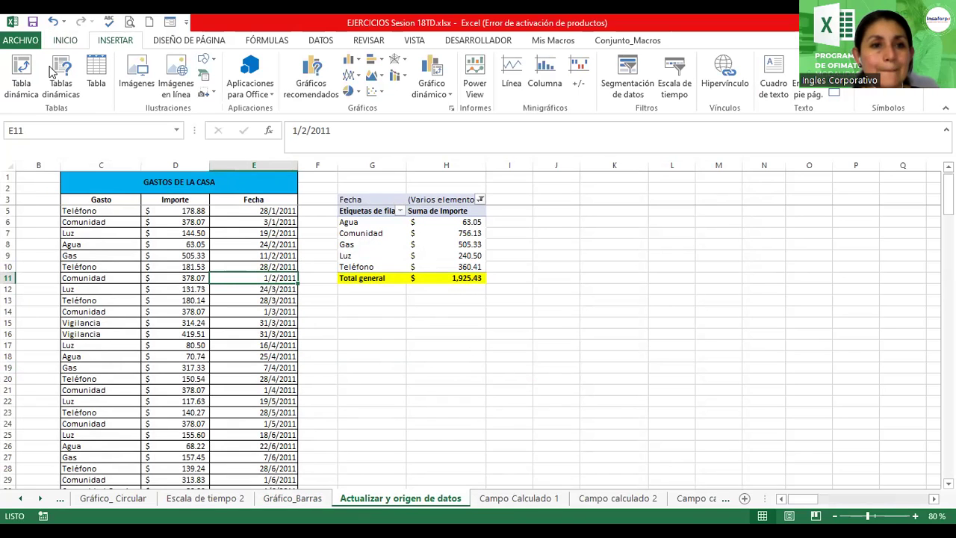
click(19, 71)
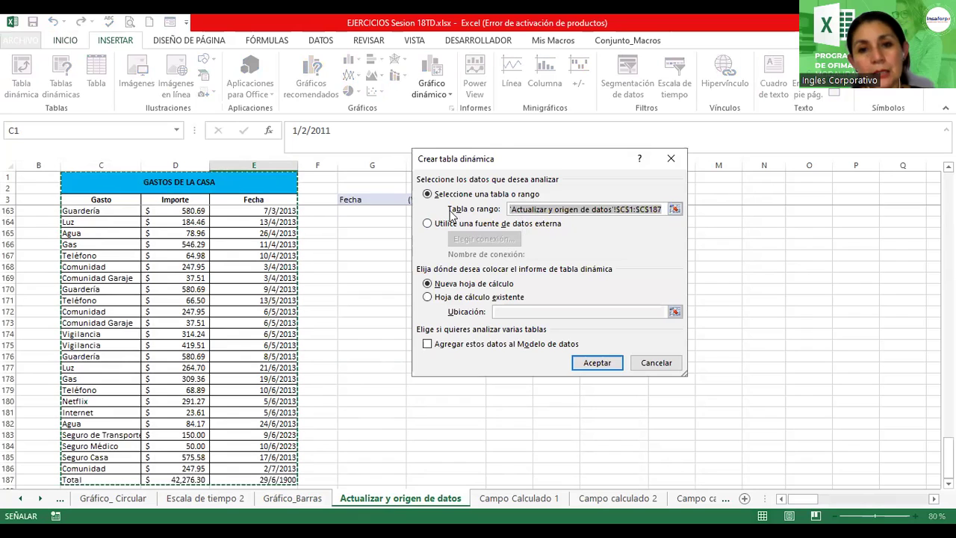
click(675, 209)
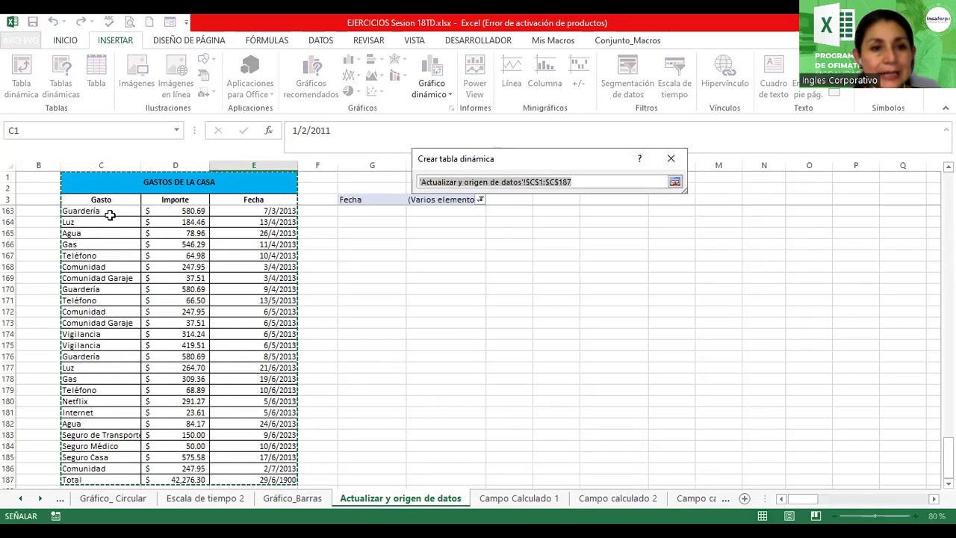
drag(946, 449, 881, 161)
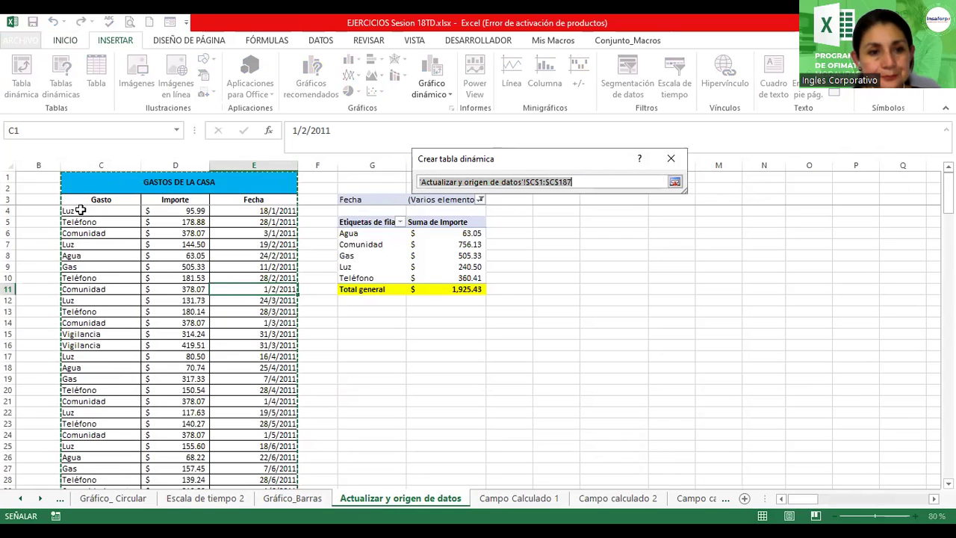
drag(80, 210, 148, 221)
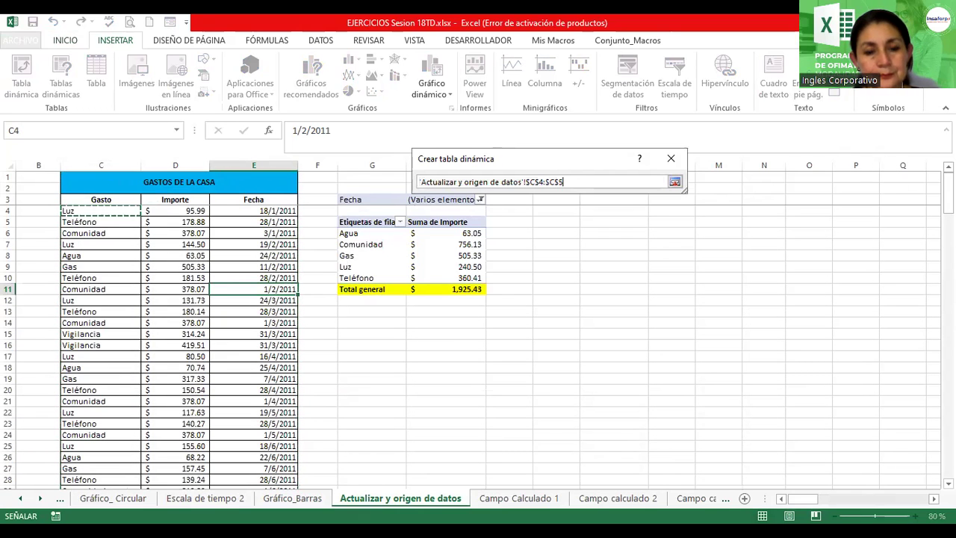
drag(148, 221, 263, 435)
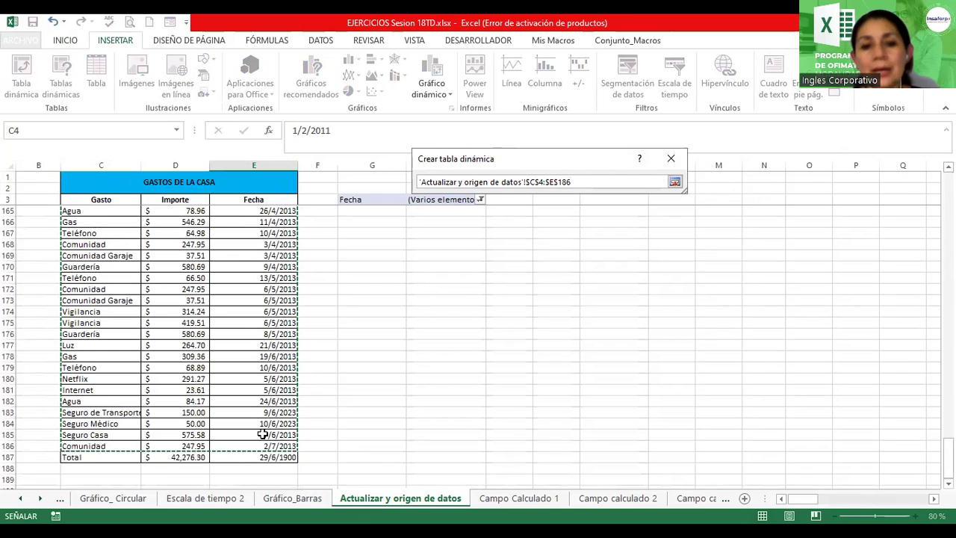
key(Return)
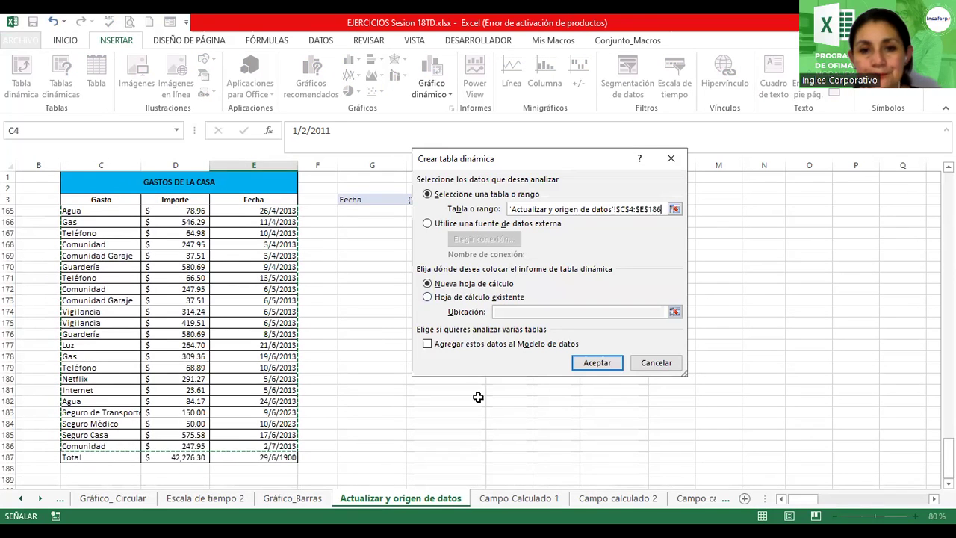
Place the new pivot table on the existing worksheet at cell G15 and create it
click(428, 296)
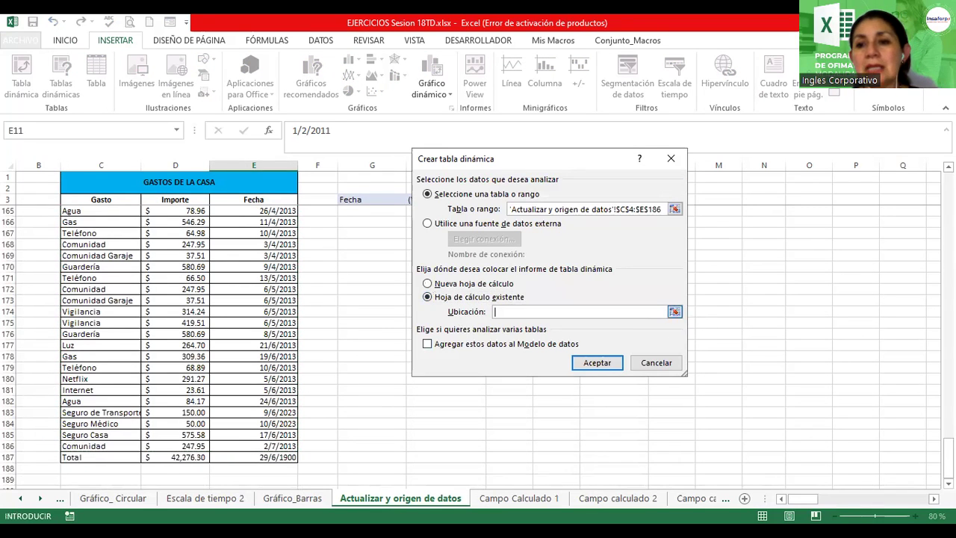
click(674, 311)
drag(948, 457, 948, 198)
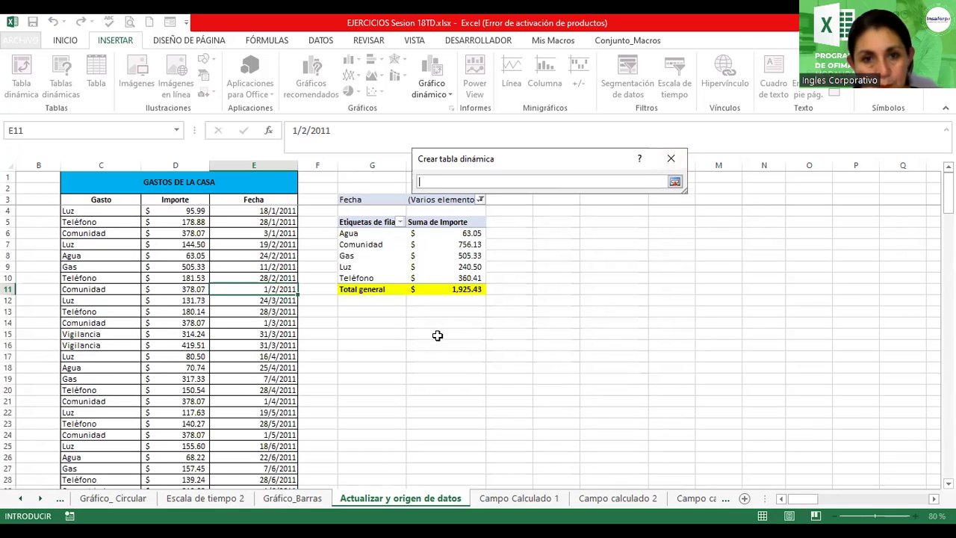
click(368, 333)
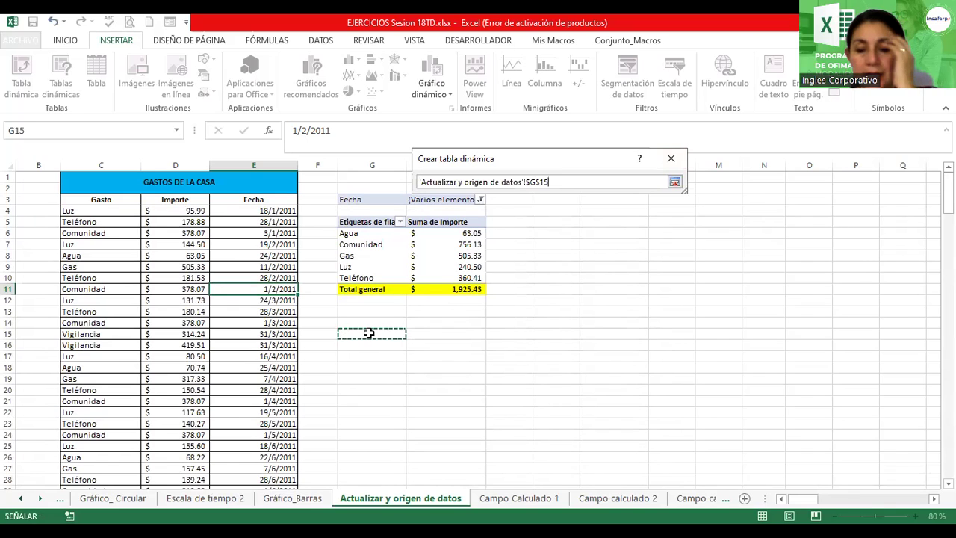
key(Return)
click(581, 360)
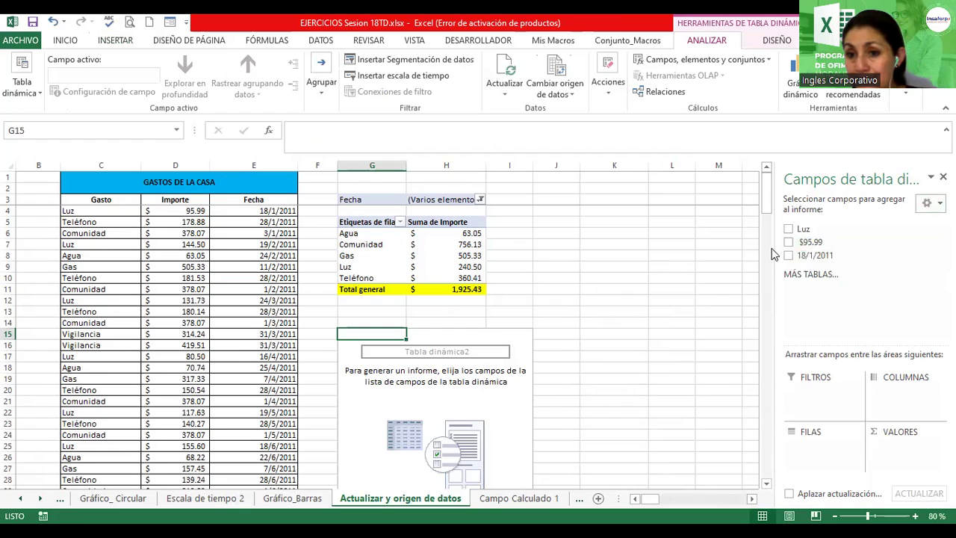
Change the new pivot table's data source to C3:E186 so that it includes the header row
click(810, 275)
click(671, 307)
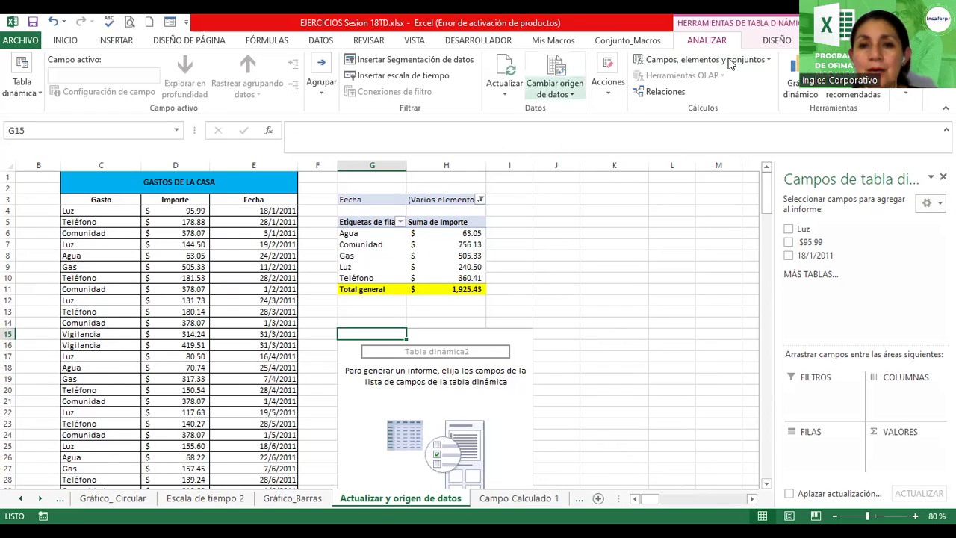
click(555, 88)
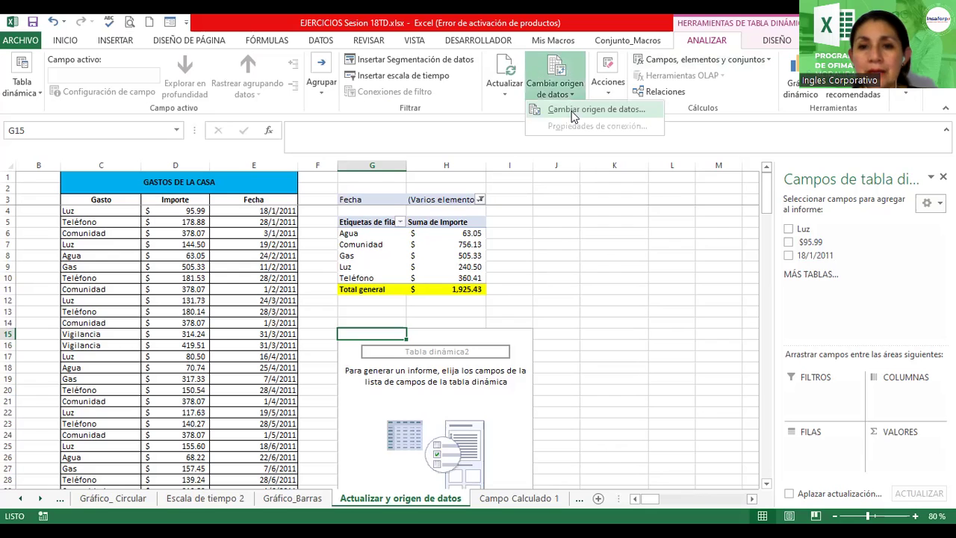
key(Return)
click(675, 251)
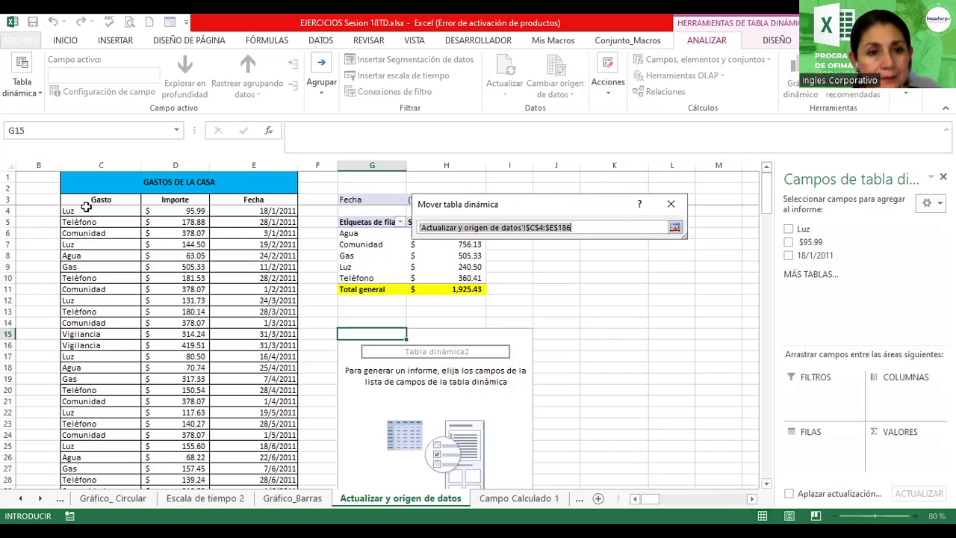
drag(89, 201, 239, 453)
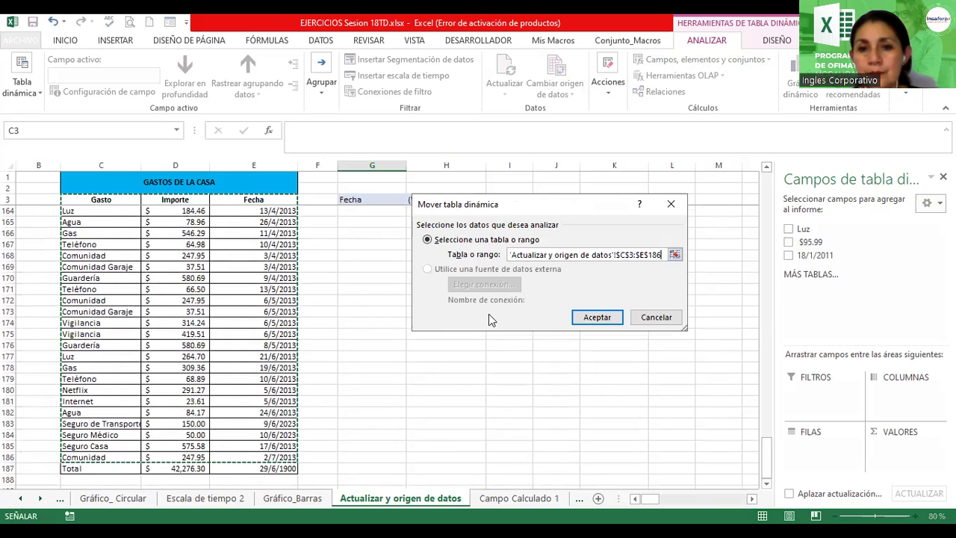
click(598, 318)
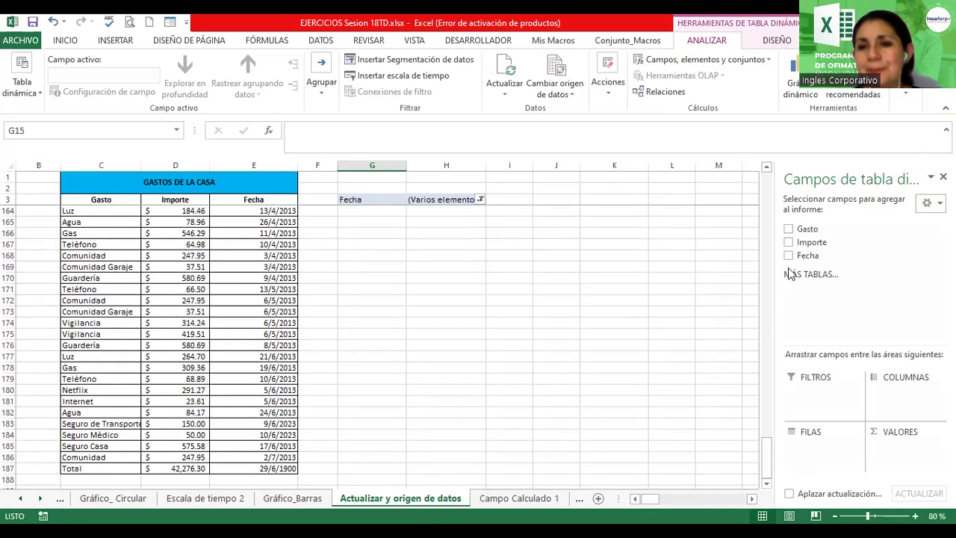
Lay out the new pivot table with Fecha as rows, the sum of Importe as values and Gasto as report filter
drag(801, 257, 815, 452)
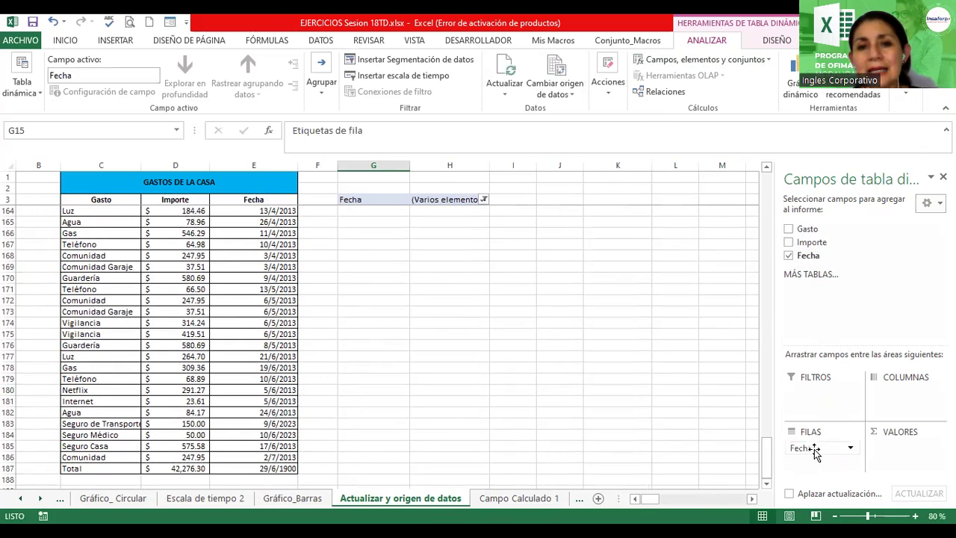
click(789, 244)
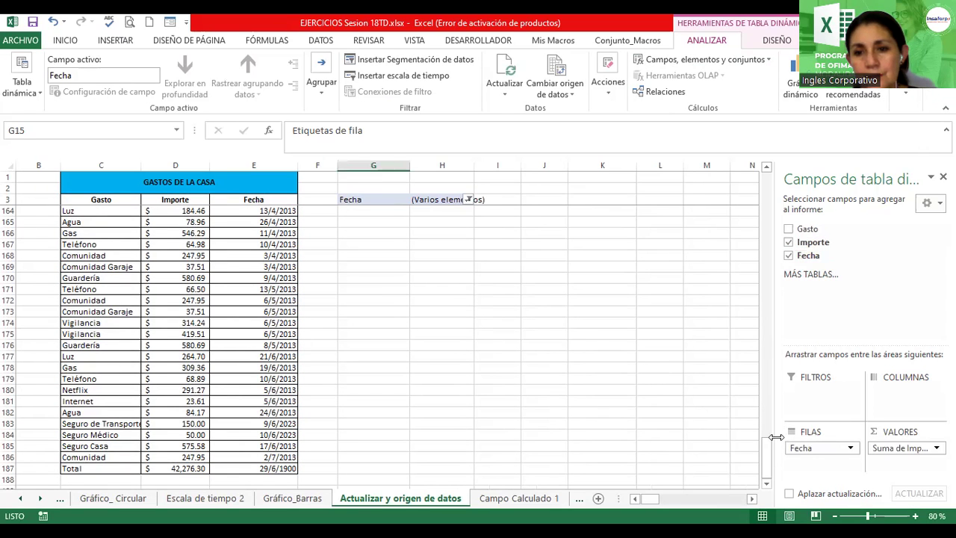
drag(765, 463, 766, 200)
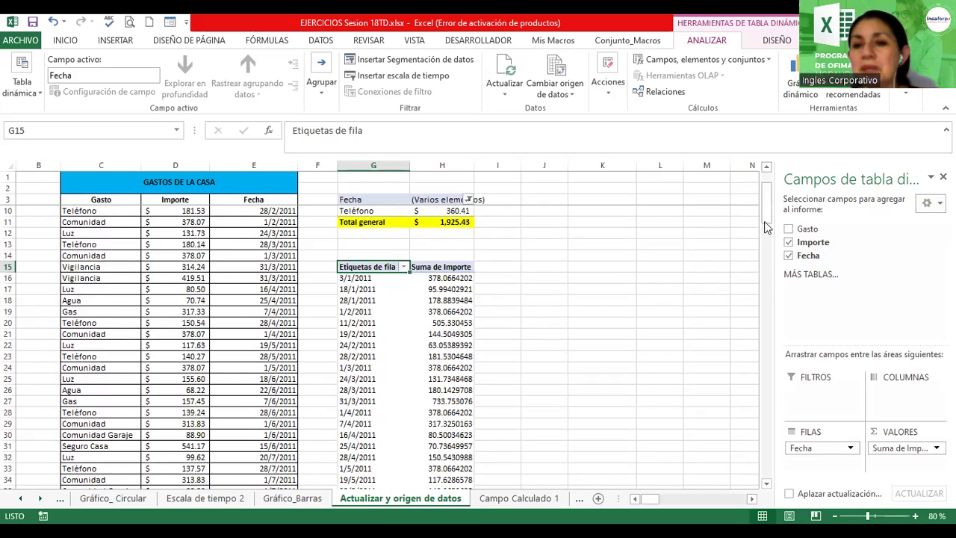
click(789, 230)
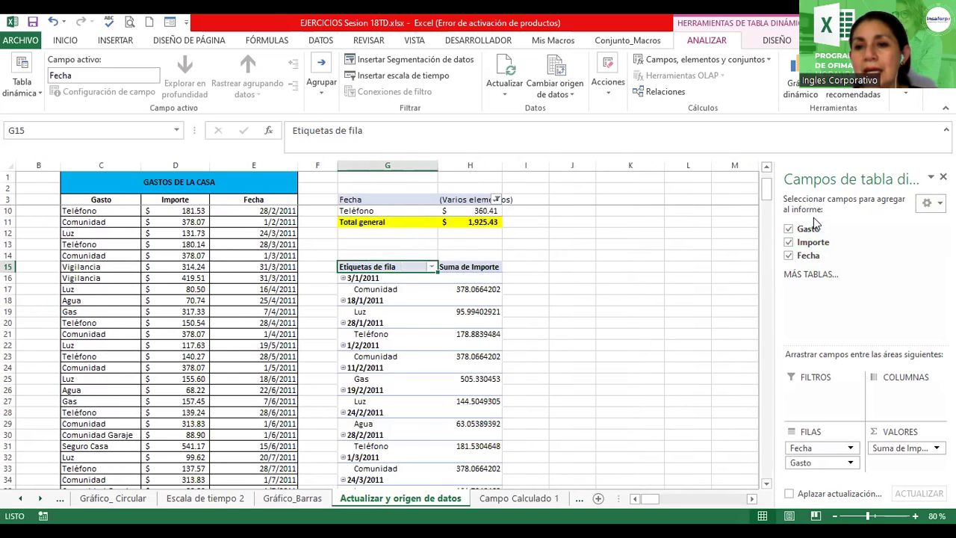
drag(815, 389, 815, 391)
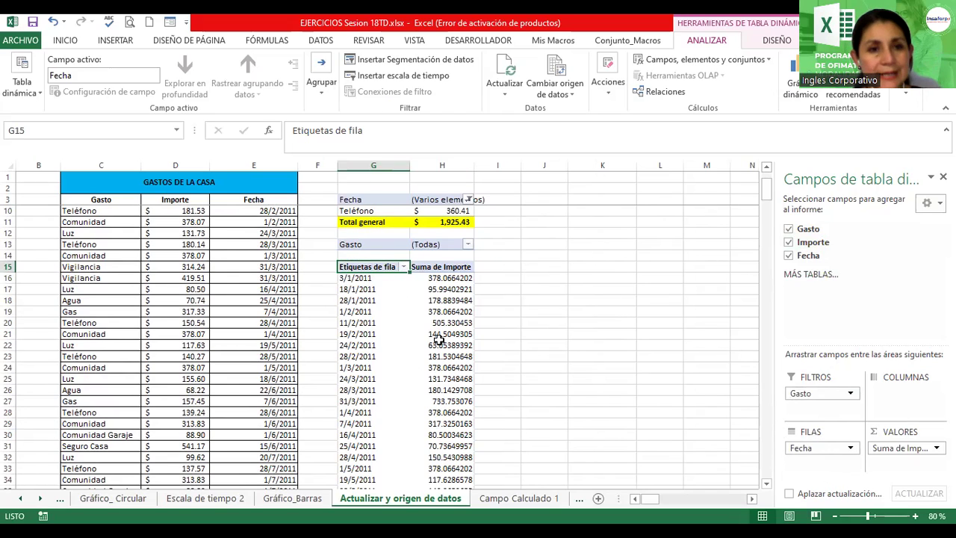
mouse_move(439, 340)
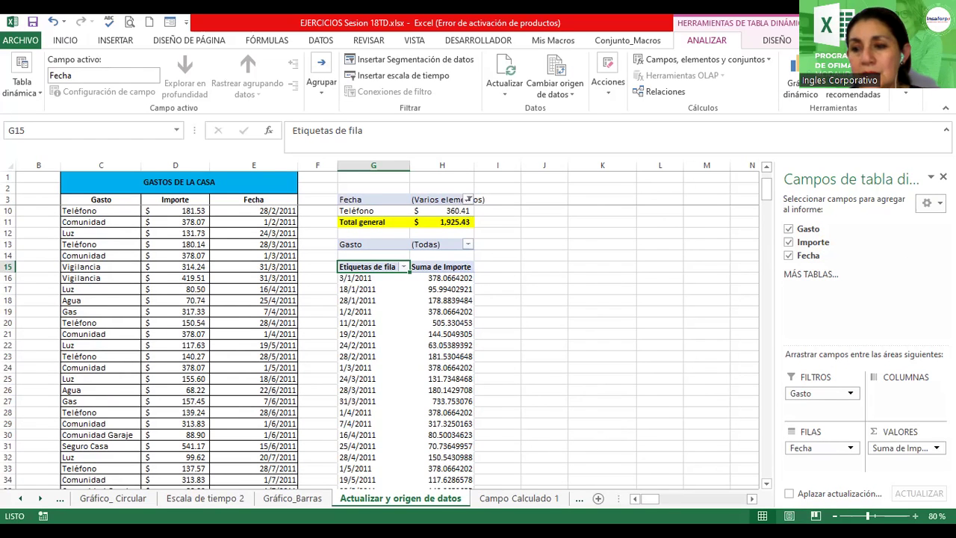
Look through the expense choices offered by the new pivot table's Gasto report filter without applying any
ctrl+scroll(380, 325, up, 1)
ctrl+scroll(380, 325, up, 2)
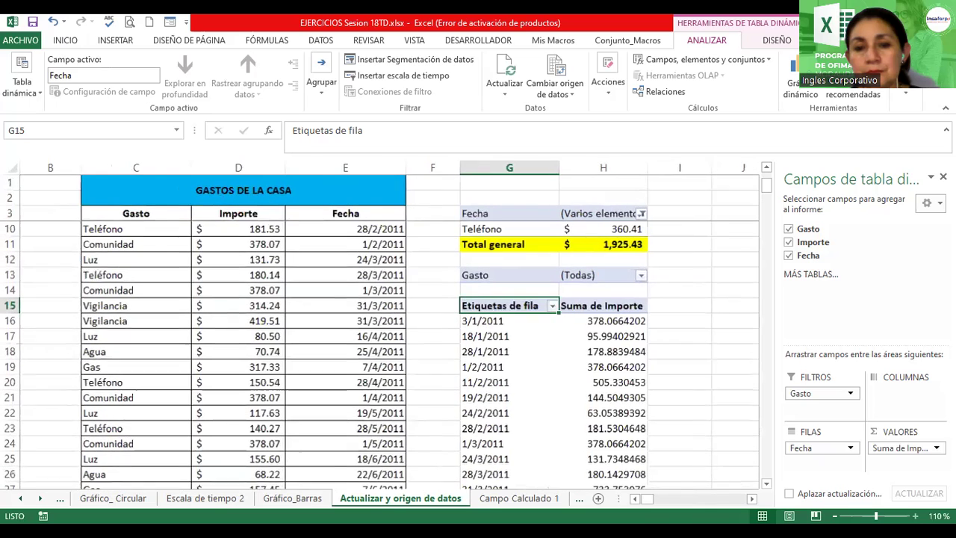
click(750, 498)
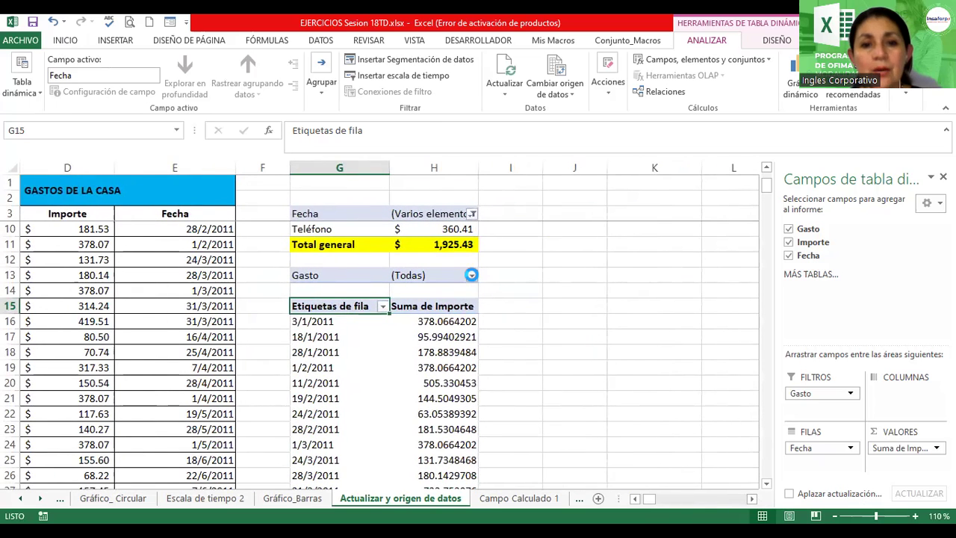
click(471, 276)
click(339, 319)
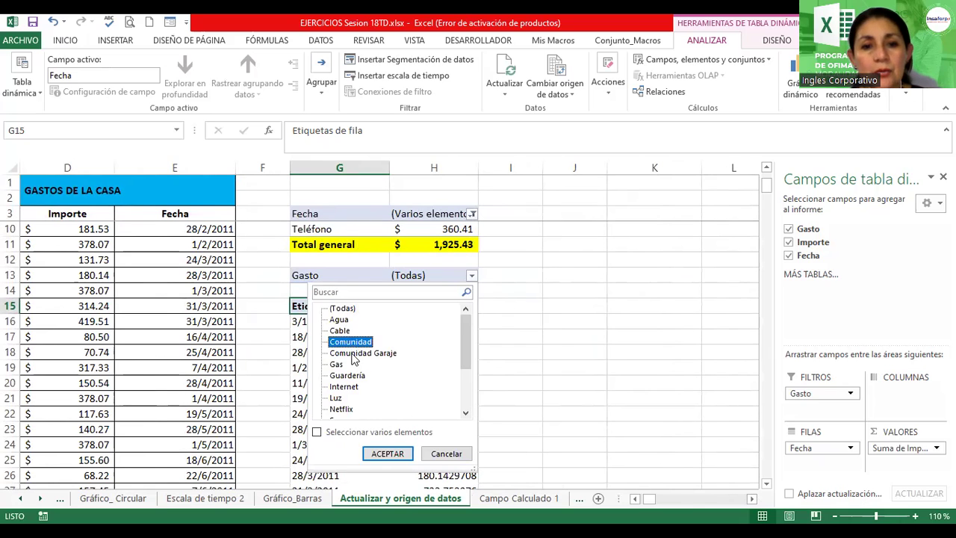
click(455, 453)
click(340, 350)
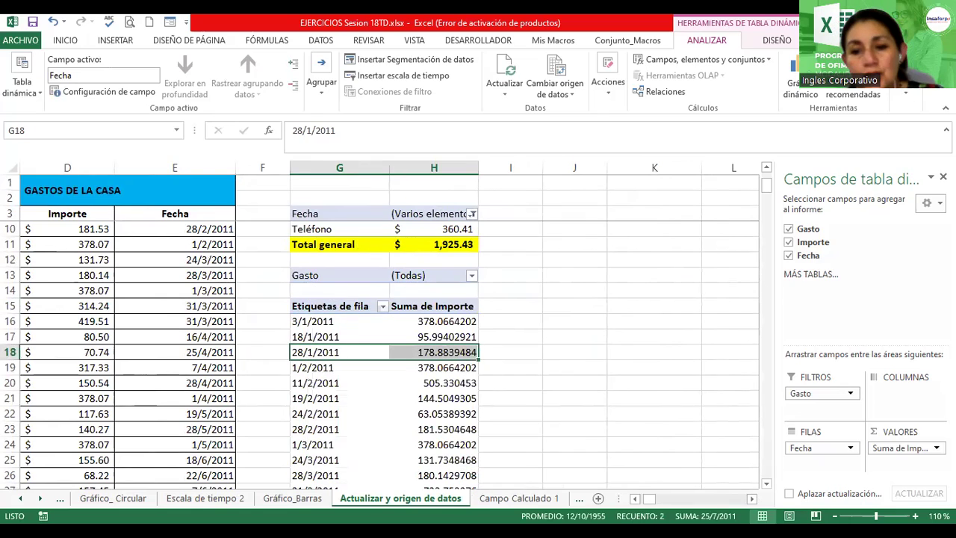
Examine the individual date rows and their Importe sums down the new pivot table
click(766, 484)
drag(766, 484, 766, 484)
scroll(766, 484, down, 11)
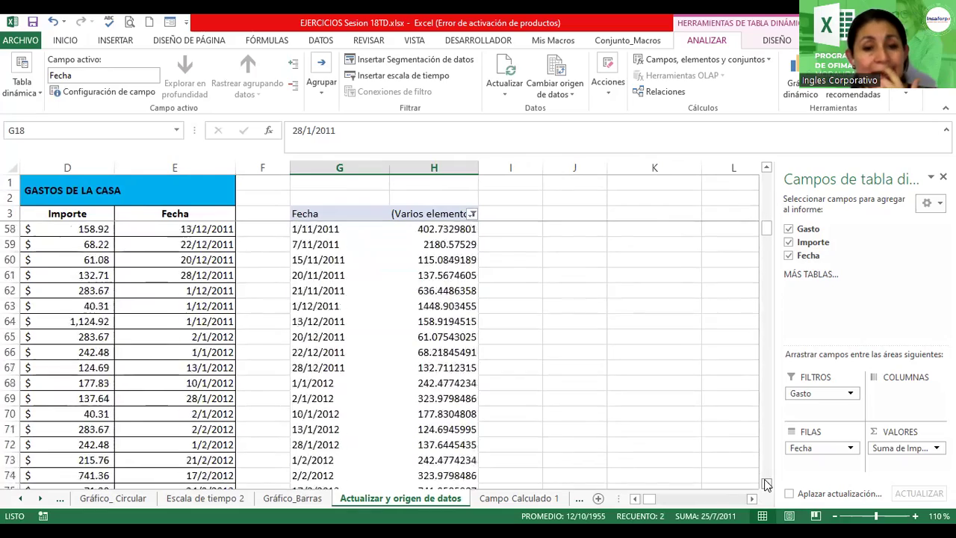
scroll(766, 483, down, 3)
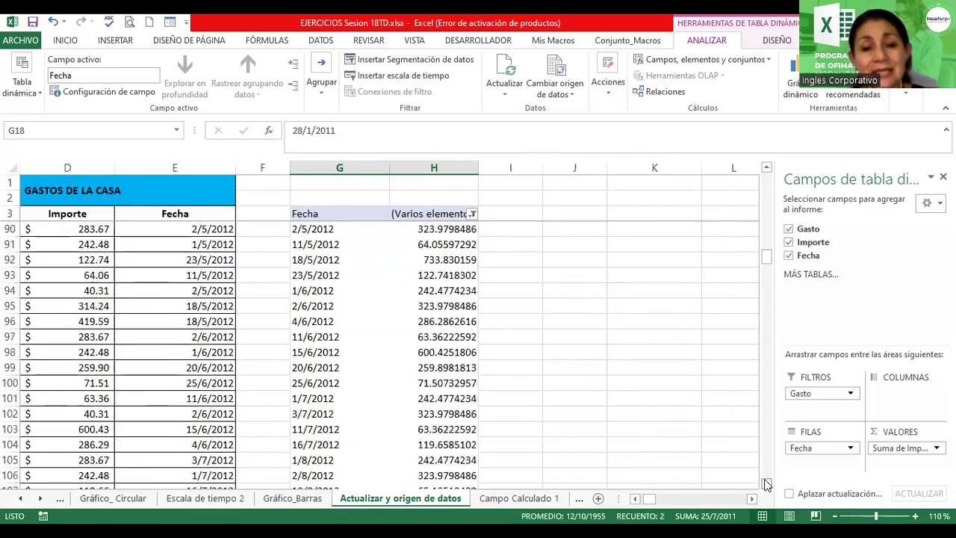
drag(766, 269, 766, 178)
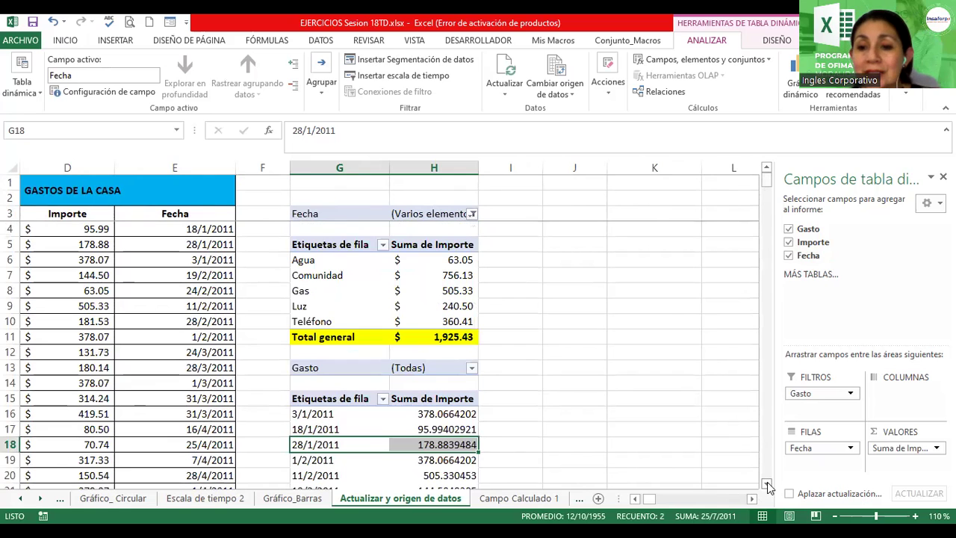
scroll(766, 484, down, 6)
scroll(766, 483, down, 2)
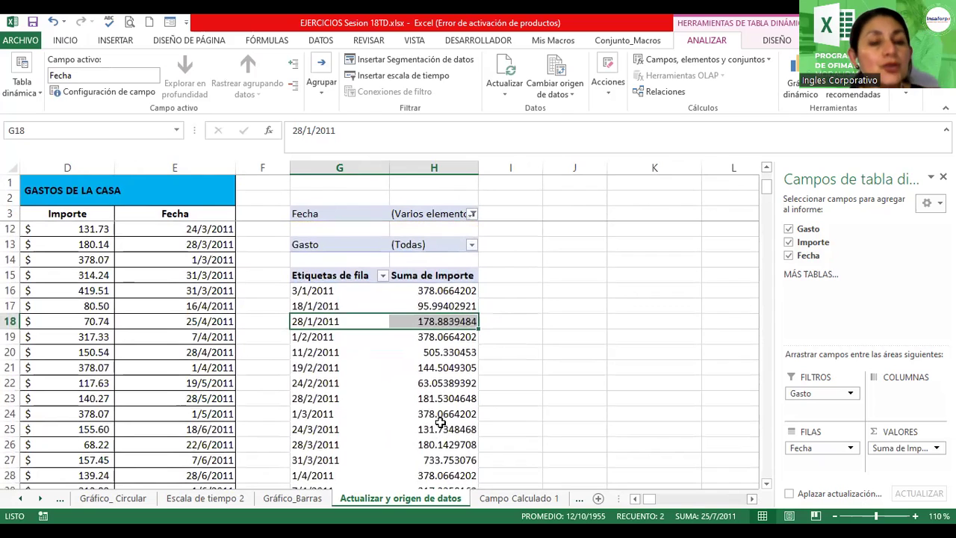
mouse_move(440, 423)
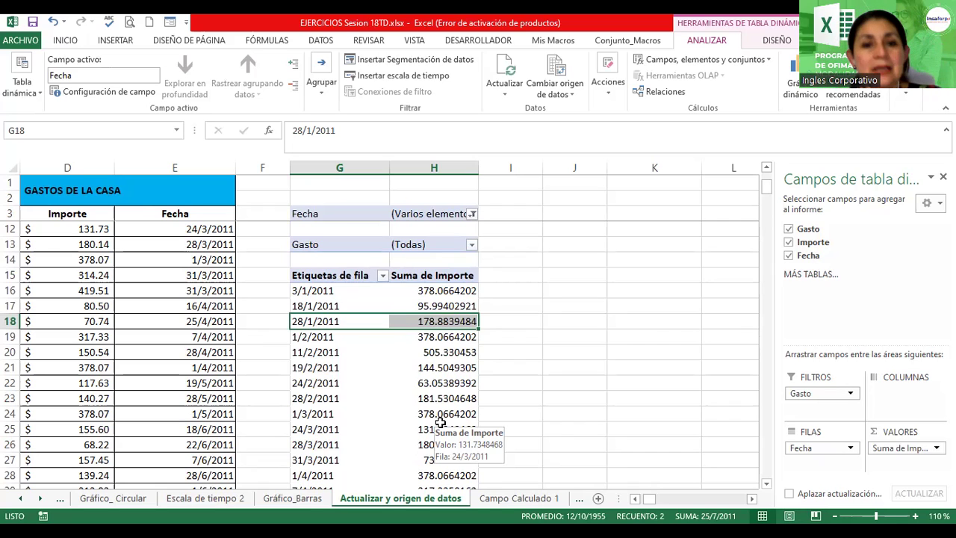
Group the new pivot table's Fecha rows by Meses, Trimestres and Años, keeping the automatic start and end dates
click(313, 352)
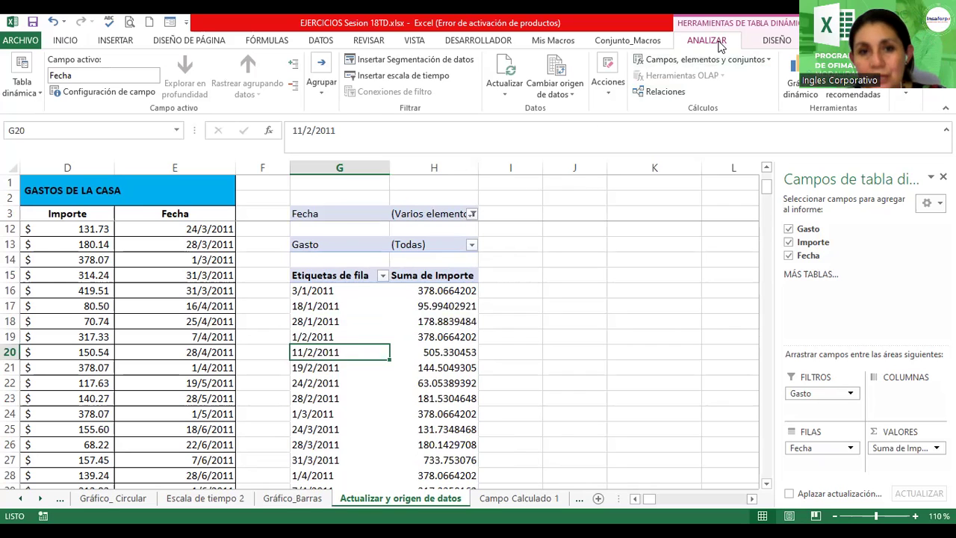
click(779, 40)
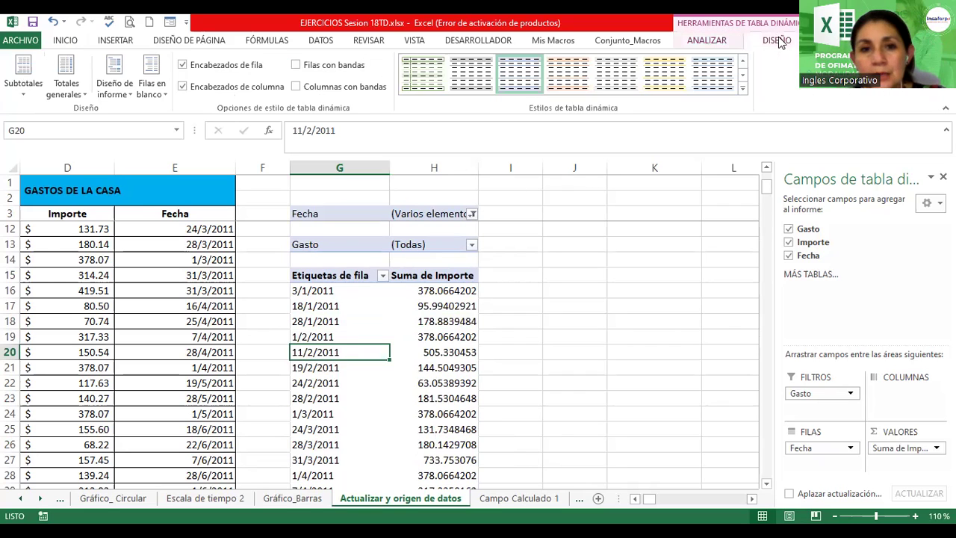
click(699, 42)
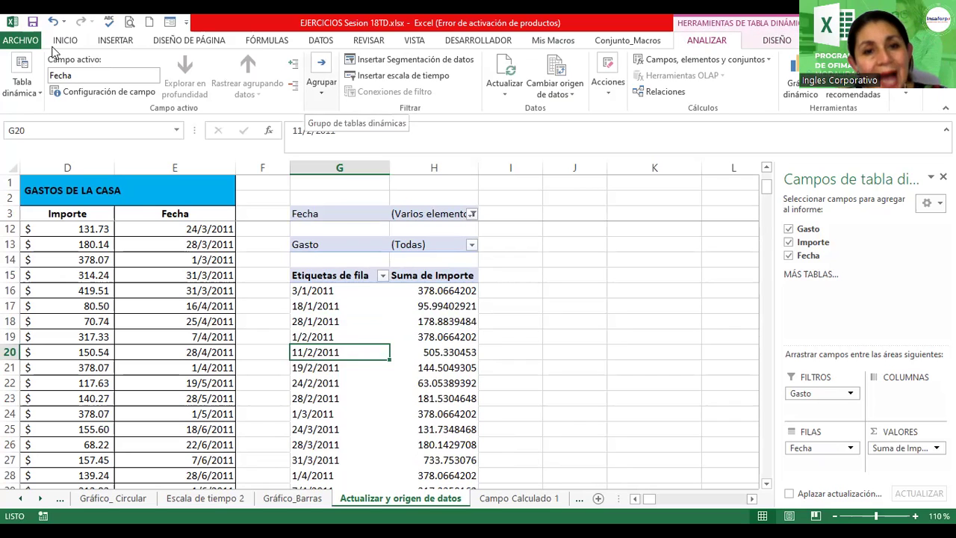
click(321, 84)
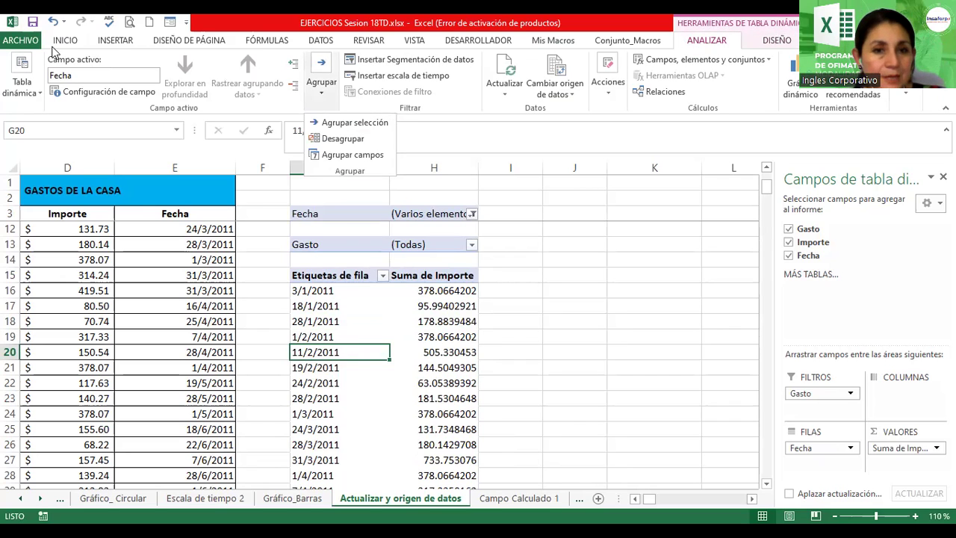
click(349, 124)
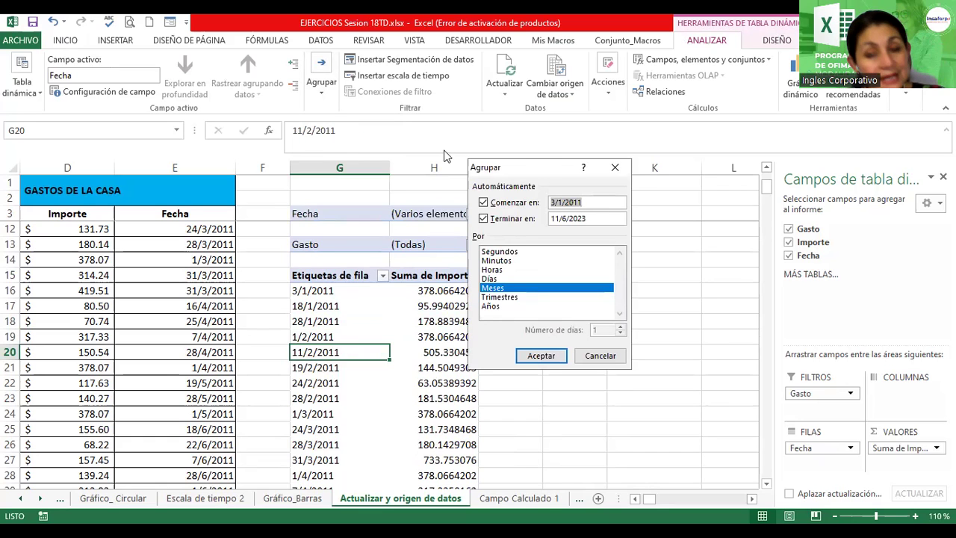
drag(525, 167, 587, 199)
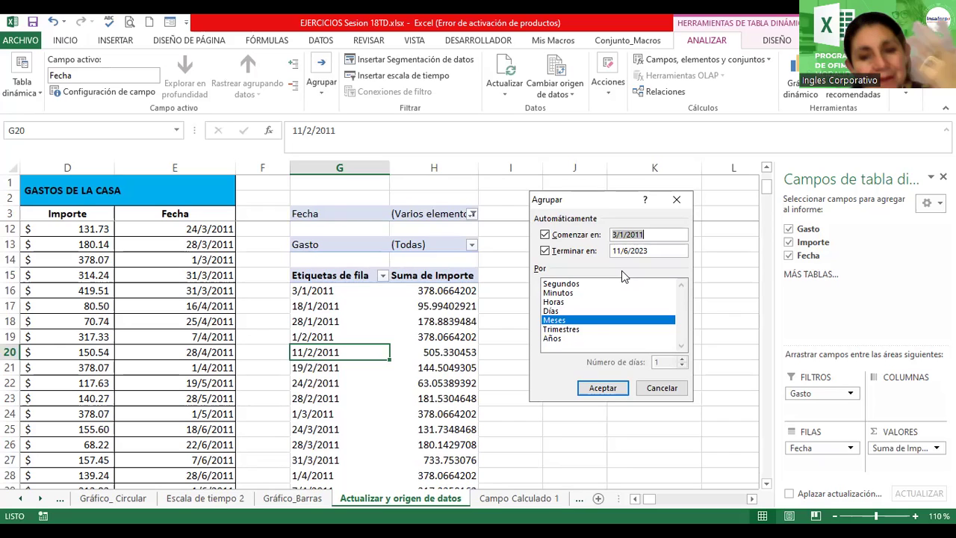
click(553, 329)
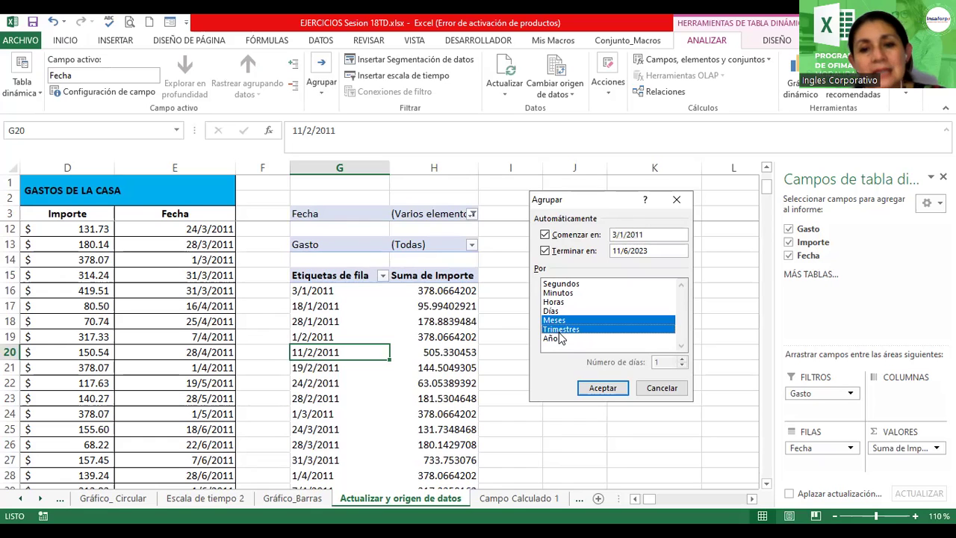
click(560, 330)
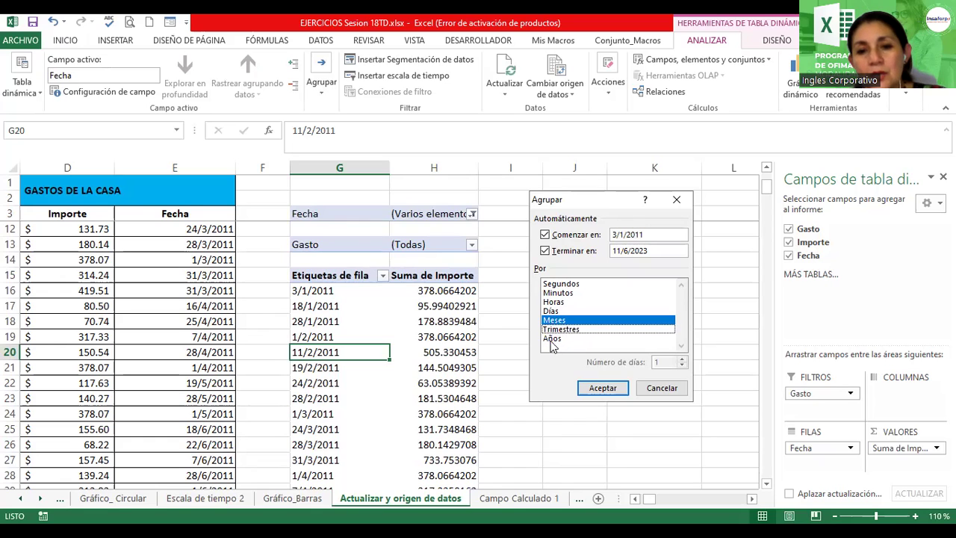
click(552, 339)
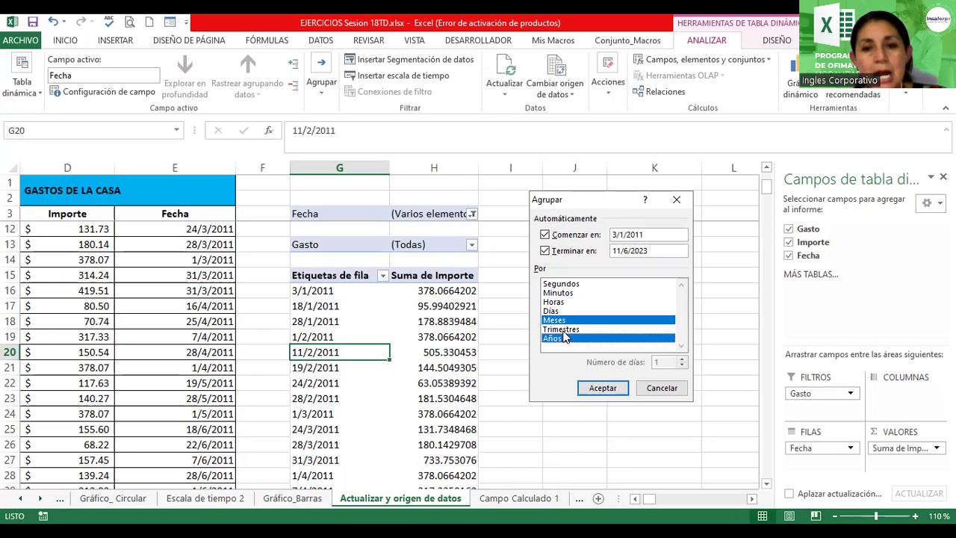
click(564, 329)
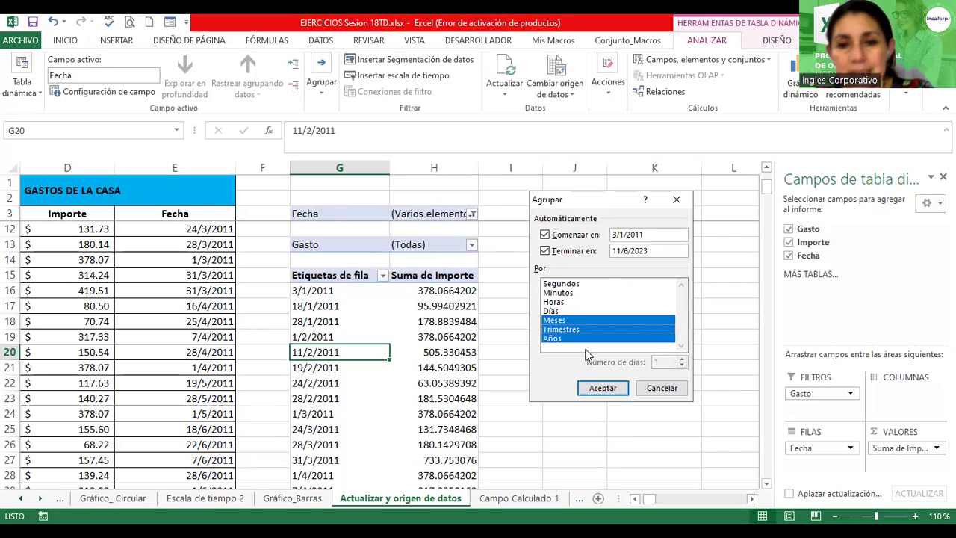
click(603, 387)
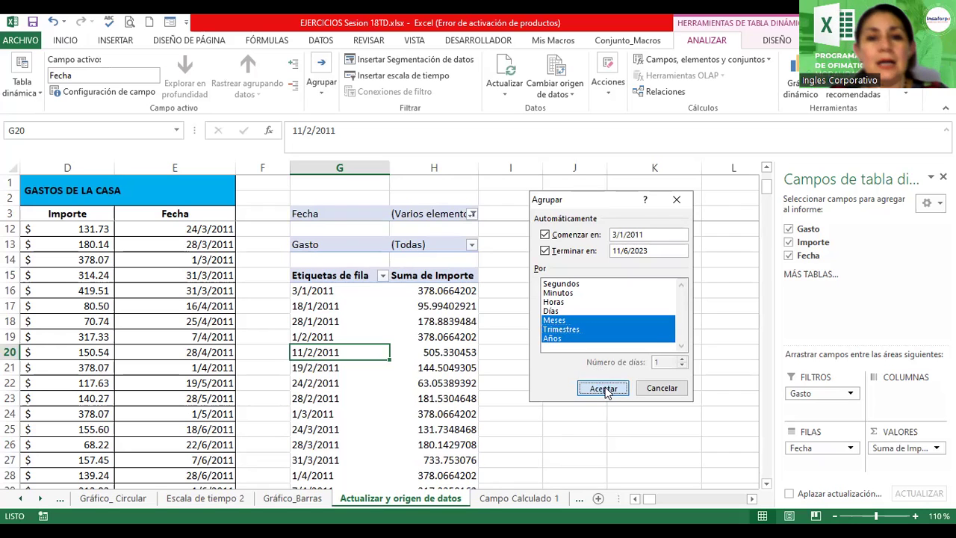
click(604, 389)
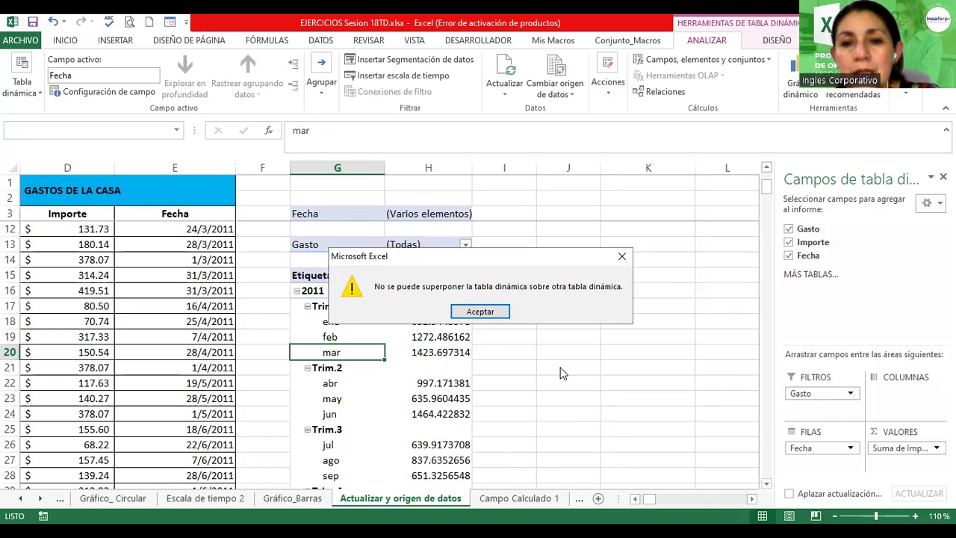
click(499, 313)
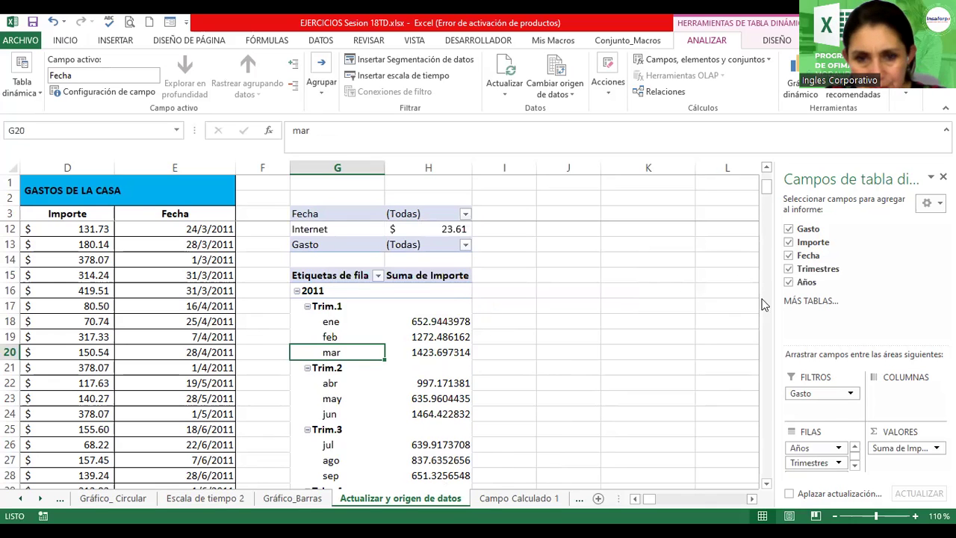
Review the grouped pivot table's years, quarters and months down to the grand total row
click(766, 484)
click(766, 484)
click(766, 484)
click(766, 484)
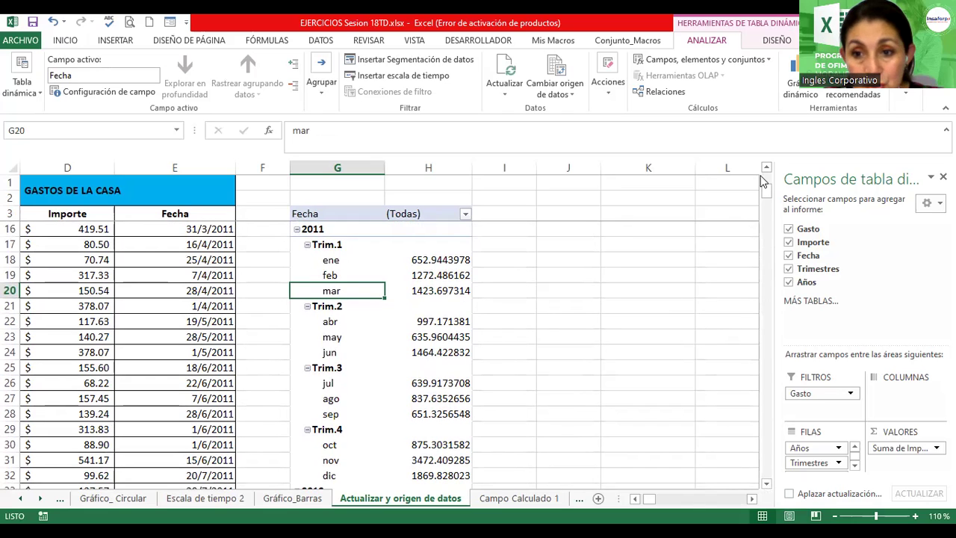
drag(766, 192, 770, 183)
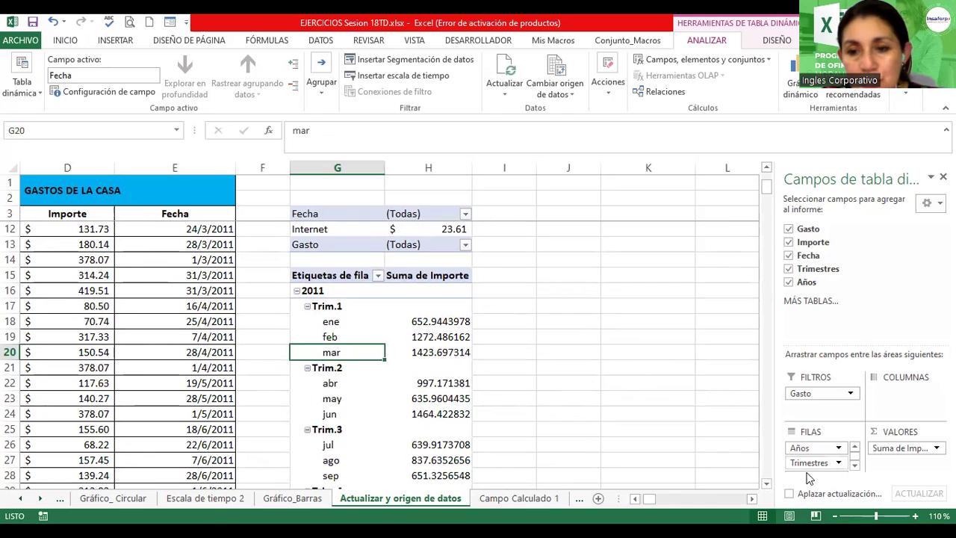
drag(765, 485, 765, 487)
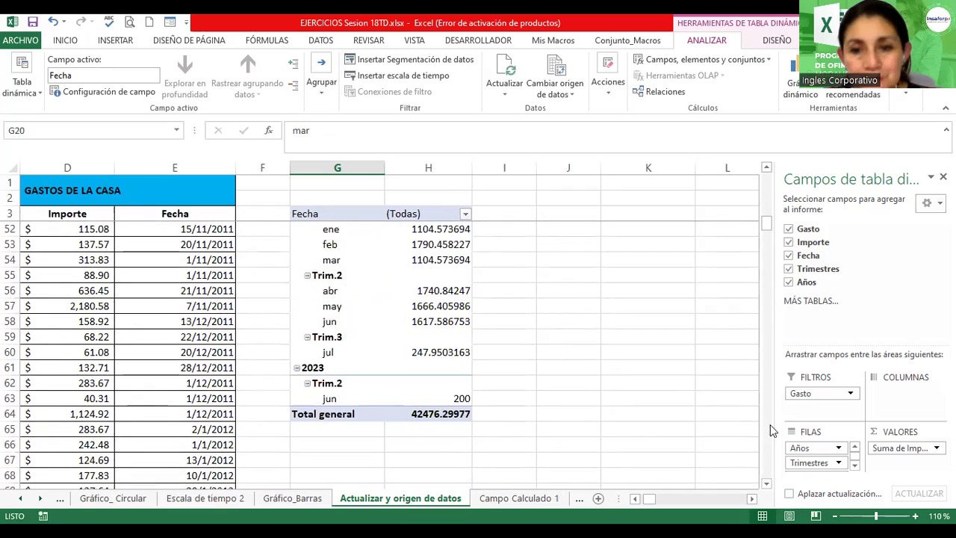
mouse_move(769, 226)
mouse_down()
mouse_move(776, 186)
mouse_move(772, 209)
mouse_up()
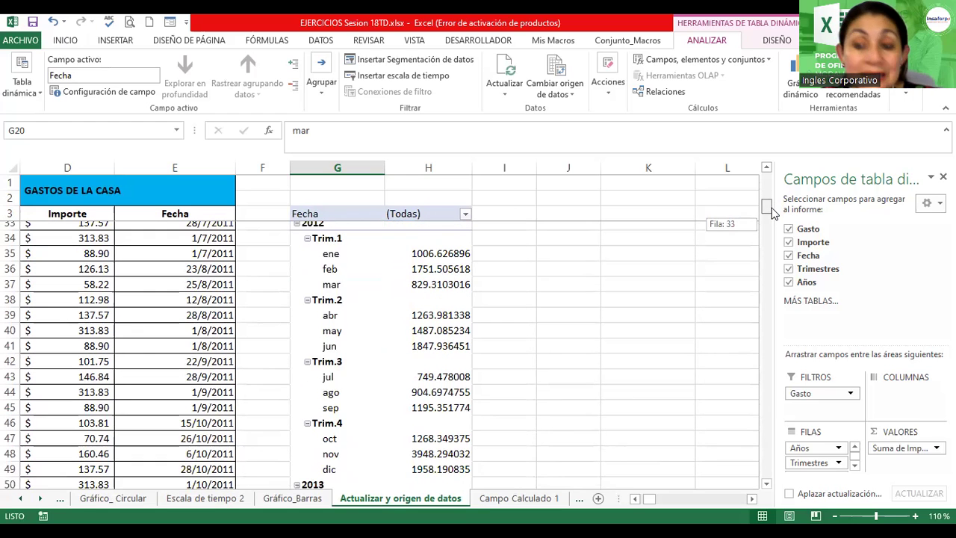
drag(773, 213, 772, 212)
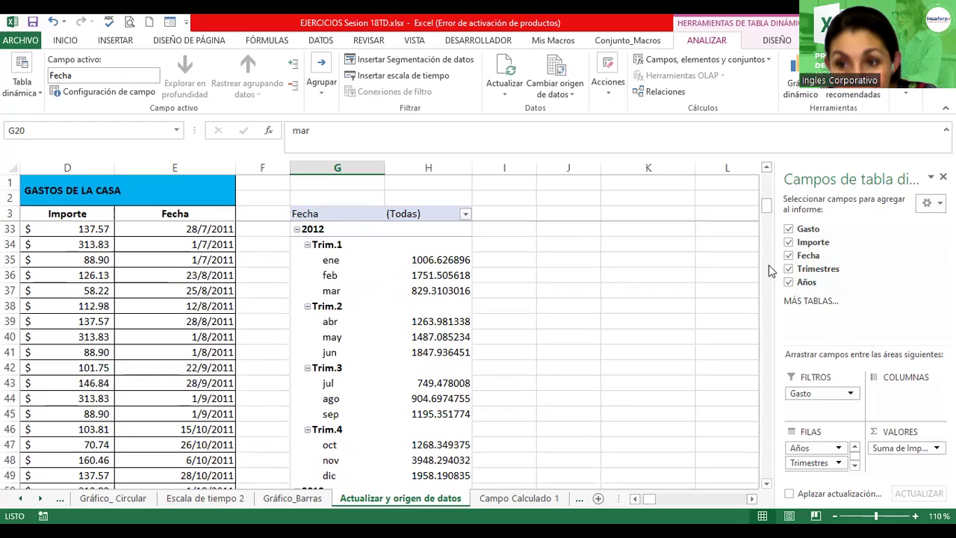
Widen the pivot table field pane and check which fields the rows area holds
drag(764, 332, 658, 333)
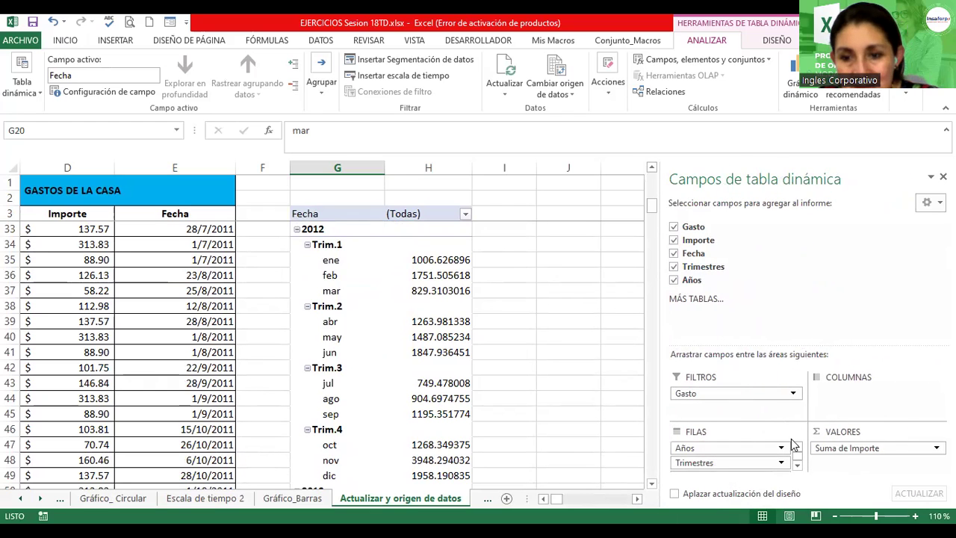
click(796, 466)
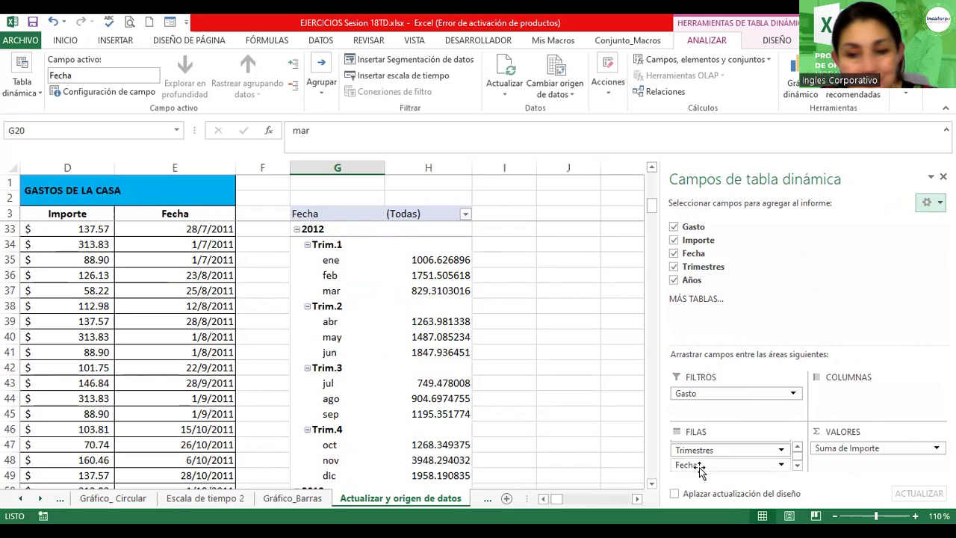
click(797, 449)
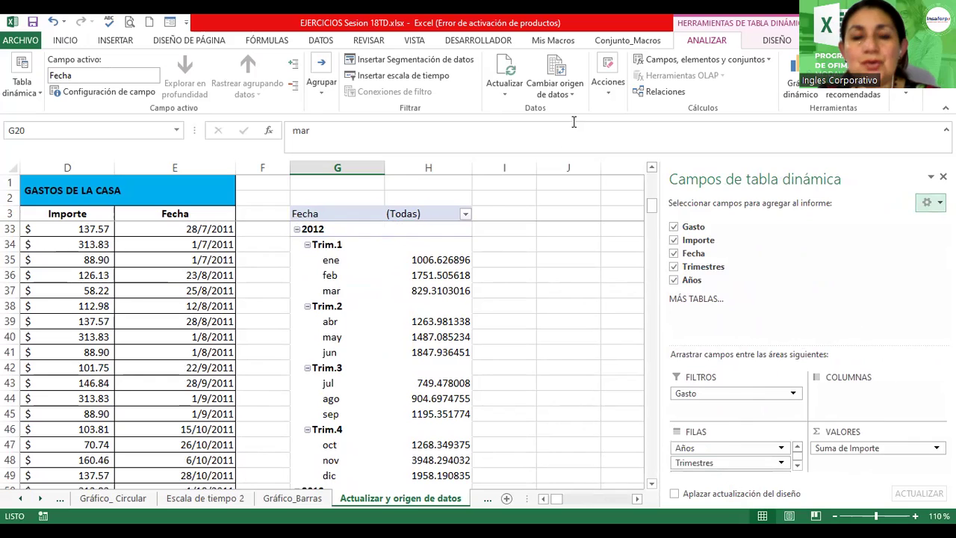
click(797, 465)
click(796, 449)
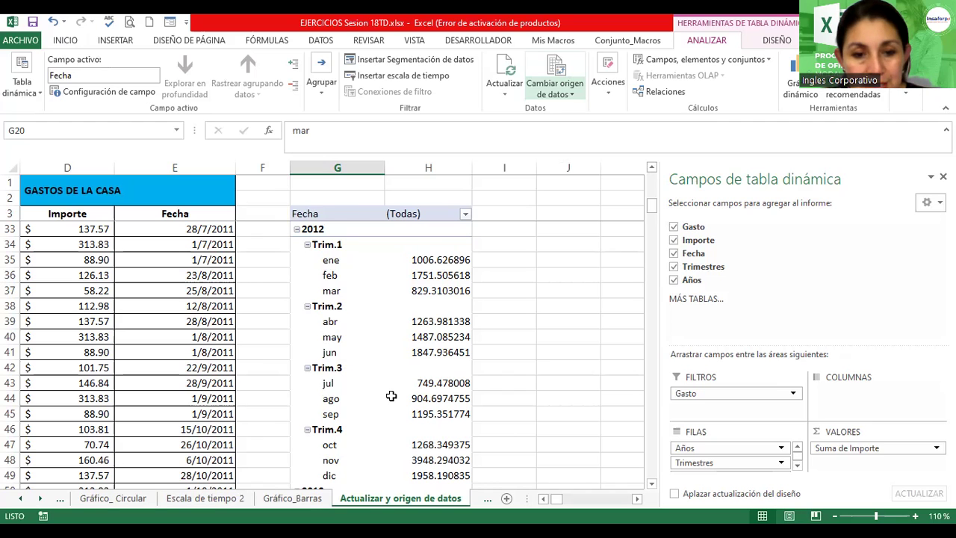
Look at the Gráfico_Barras and Escala de tiempo 2 sheets and return to the grouped pivot table in Actualizar y origen de datos
click(292, 498)
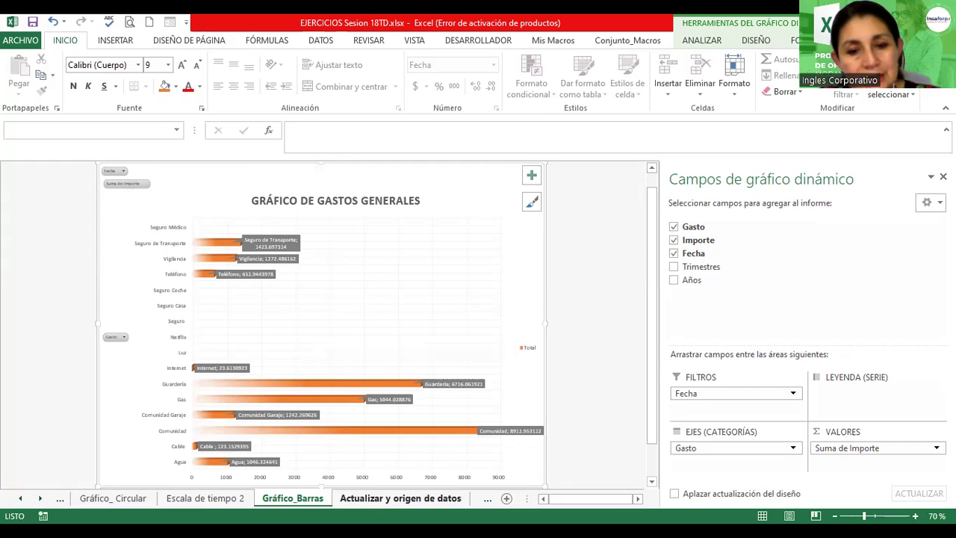
click(211, 498)
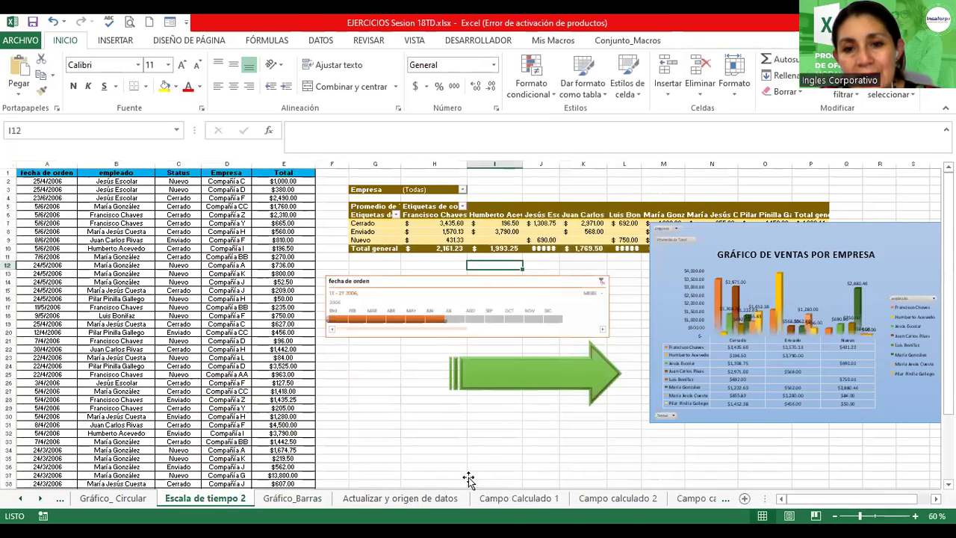
click(401, 498)
click(567, 337)
click(344, 337)
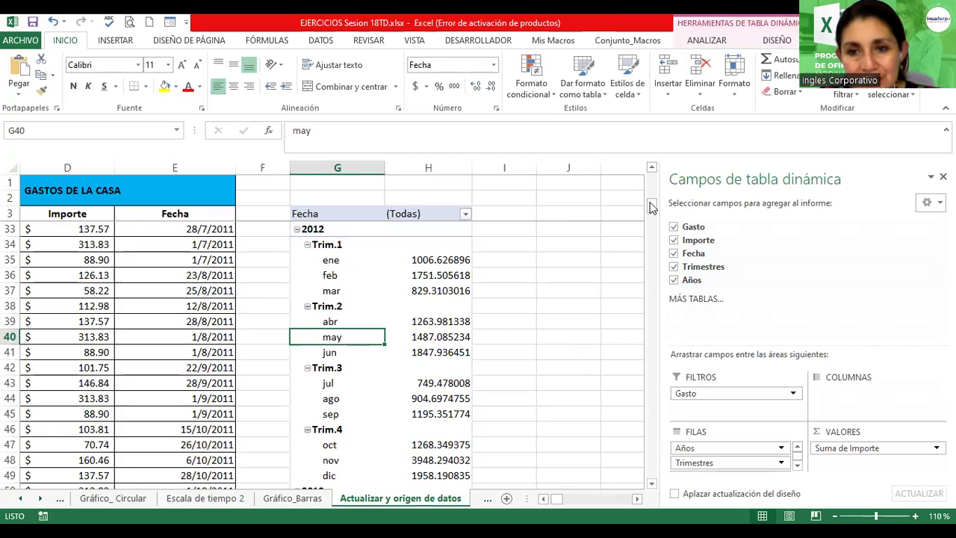
mouse_move(653, 207)
mouse_down()
mouse_move(652, 179)
mouse_move(652, 204)
mouse_up()
click(436, 323)
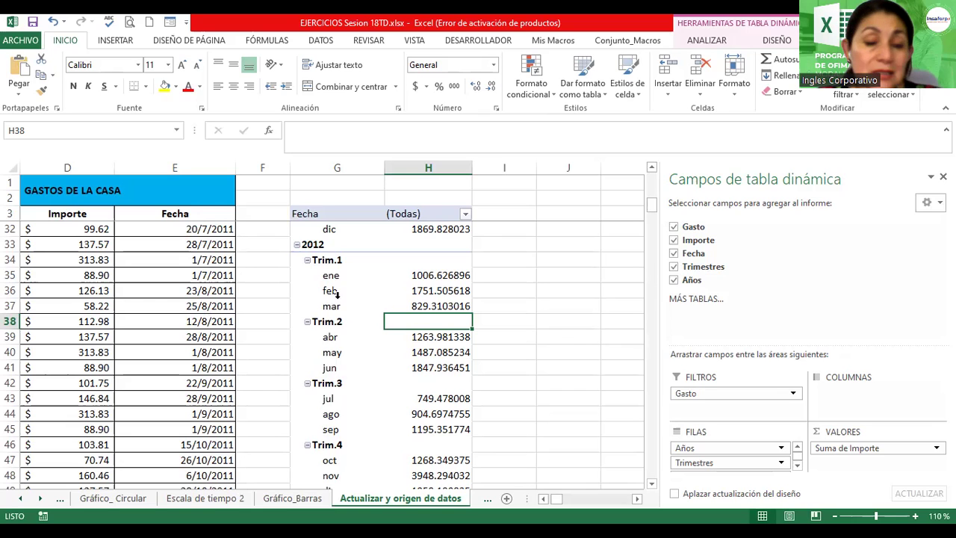
Narrow the pivot table field pane to show more of the sheet, keeping a cell of the grouped pivot table selected
click(437, 382)
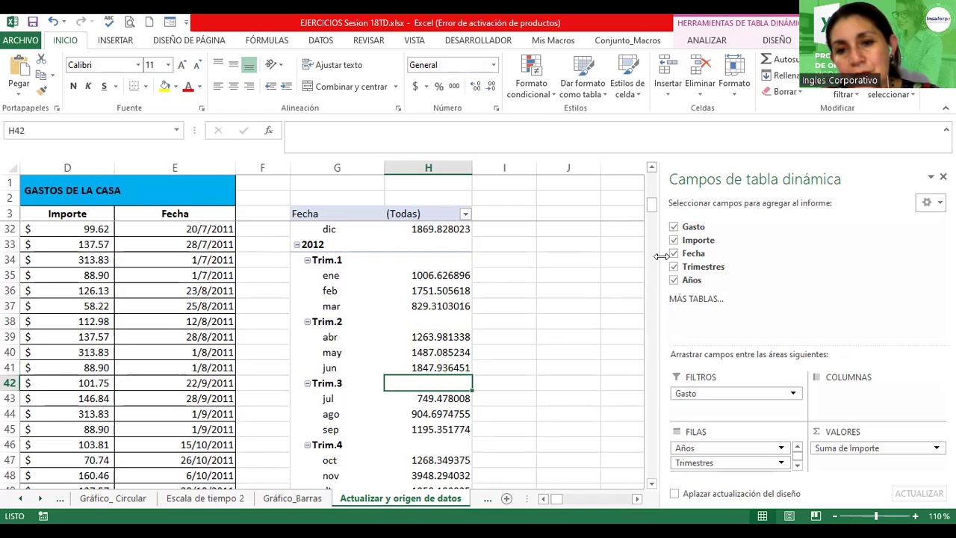
drag(671, 254, 760, 260)
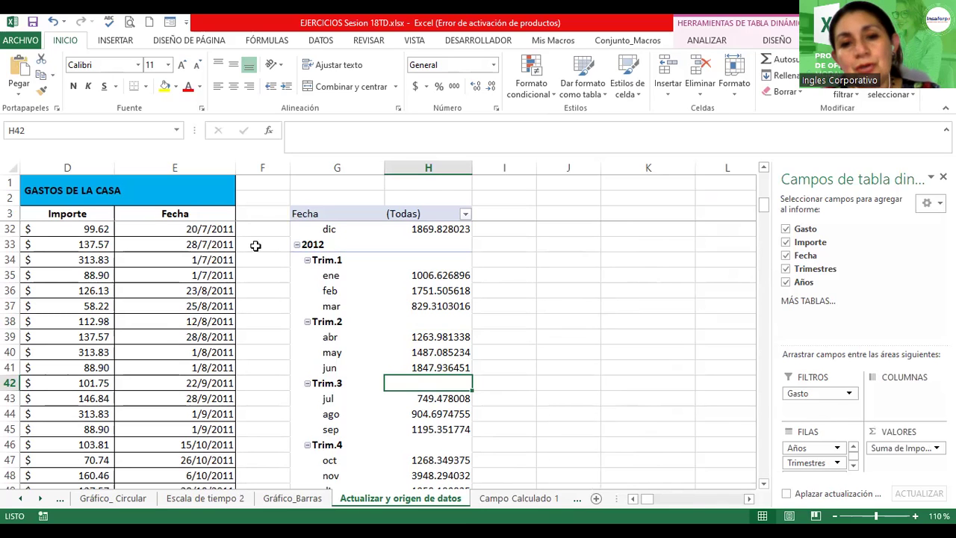
click(321, 283)
click(427, 308)
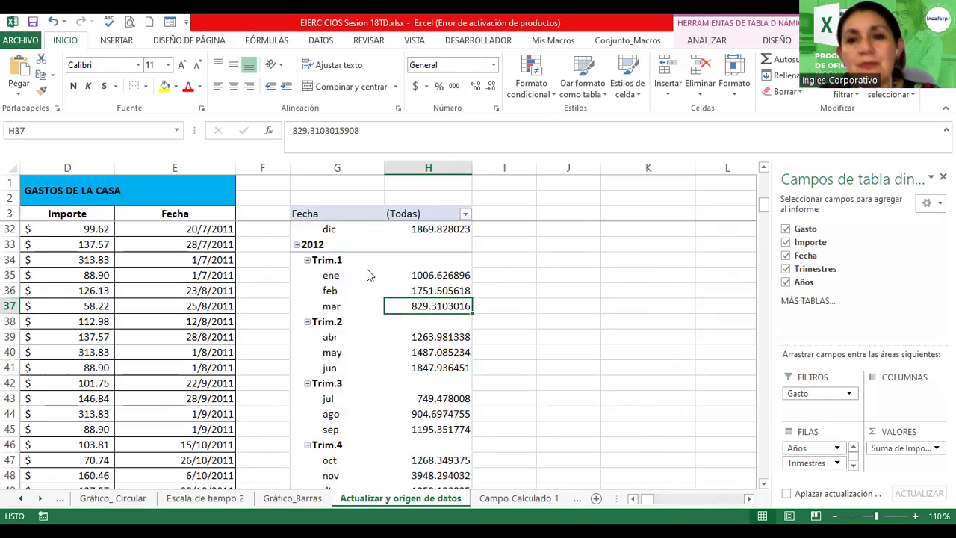
Apply the medium pivot table style with a black header and light blue fill to the grouped pivot table
click(587, 88)
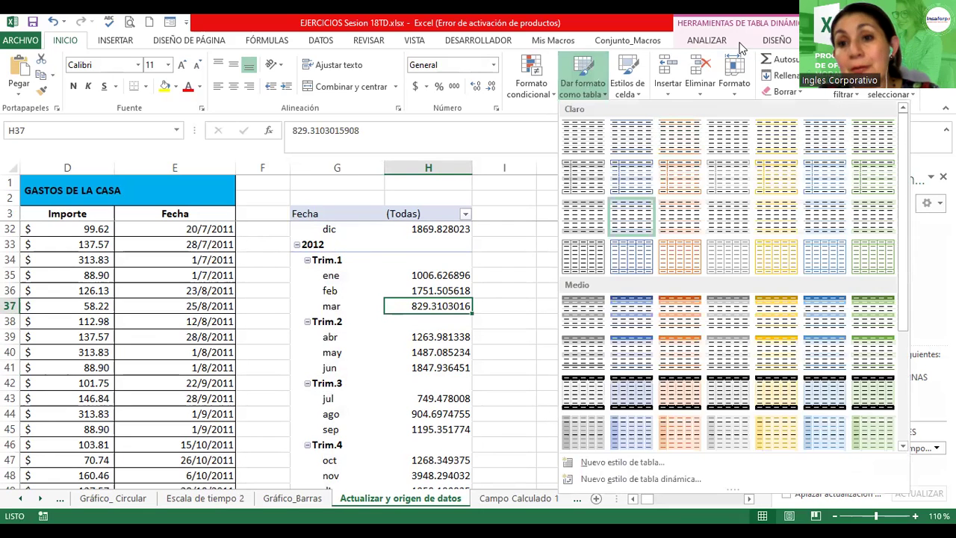
click(777, 39)
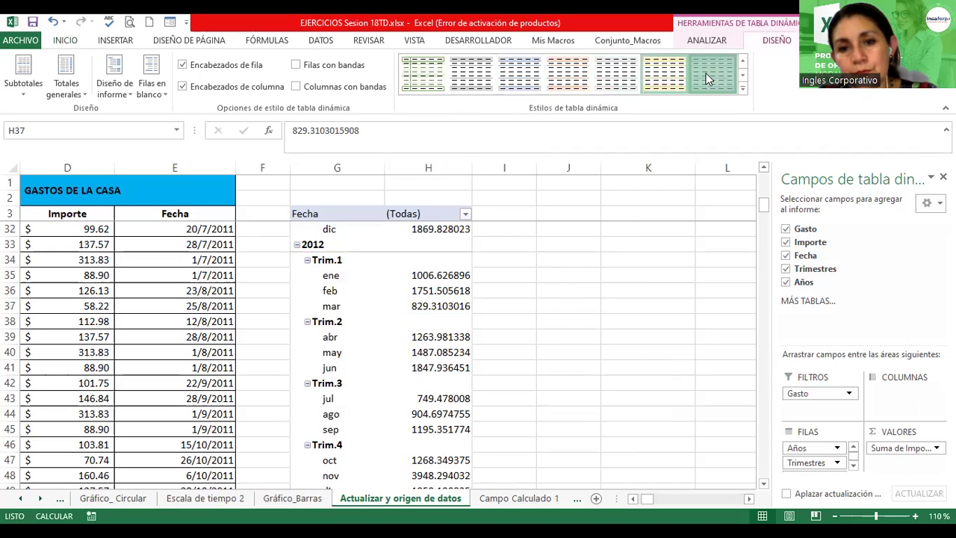
click(742, 90)
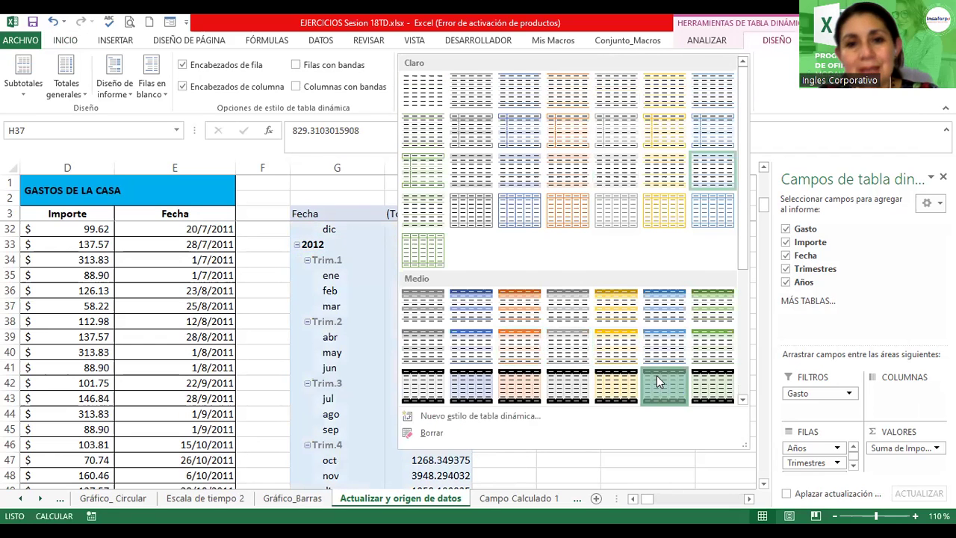
click(568, 291)
click(416, 306)
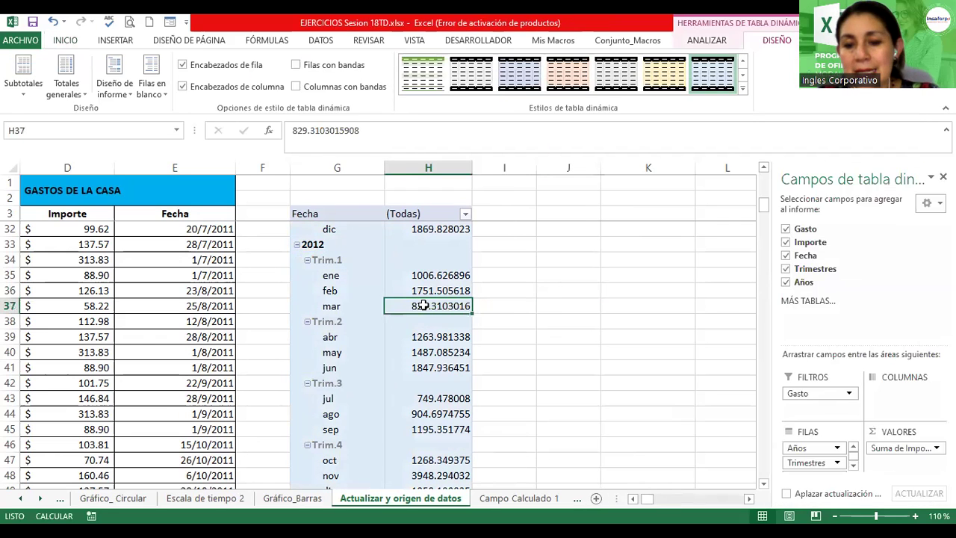
Review the restyled pivot table from the 2012 rows up to its header and Gasto filter
key(Up)
key(Up)
key(Up)
key(Up)
key(Up)
key(Up)
key(Up)
key(Up)
key(Up)
key(Up)
key(Up)
key(Up)
key(Up)
key(Up)
key(Up)
key(Up)
key(Up)
key(Up)
key(Up)
key(Up)
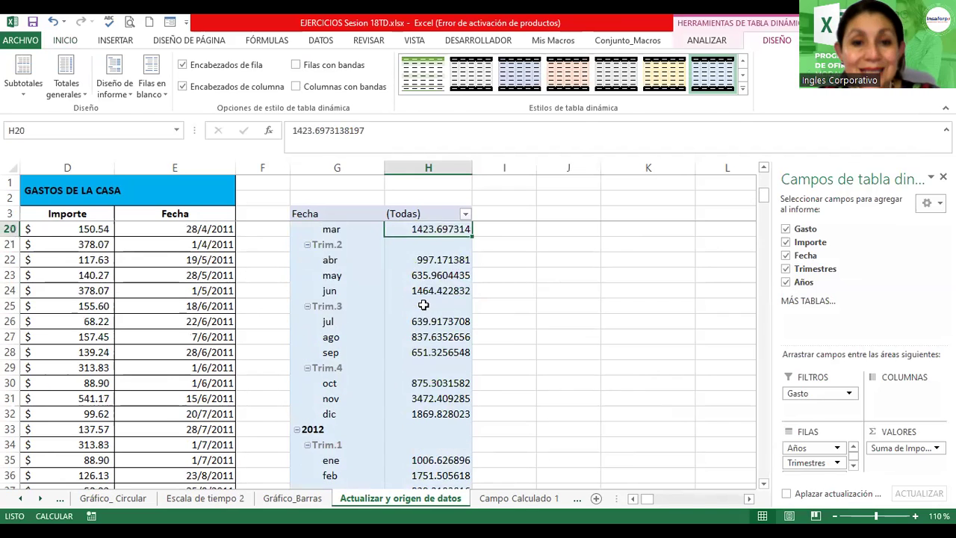
key(Up)
key(Up)
key(Down)
key(Down)
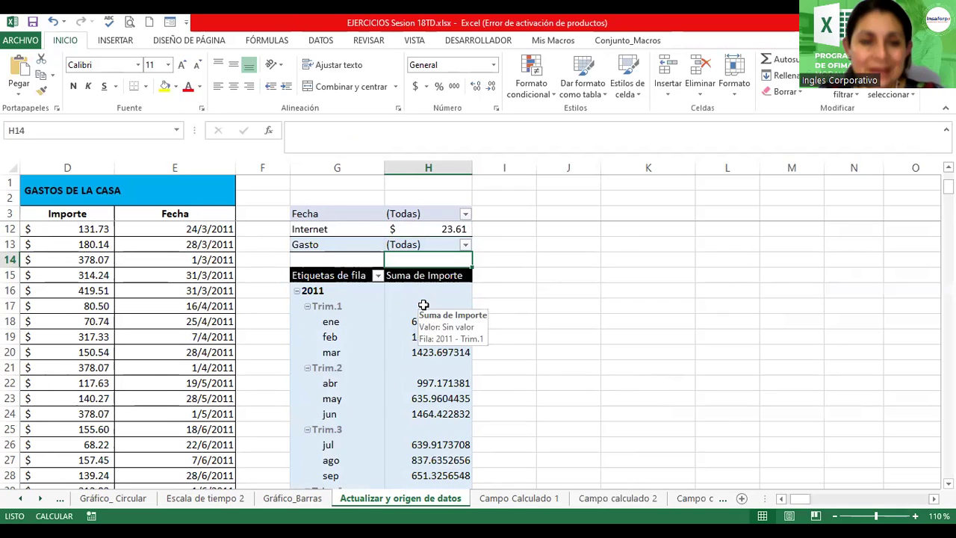
key(Down)
key(Down)
key(Down)
key(Down)
key(Down)
key(Down)
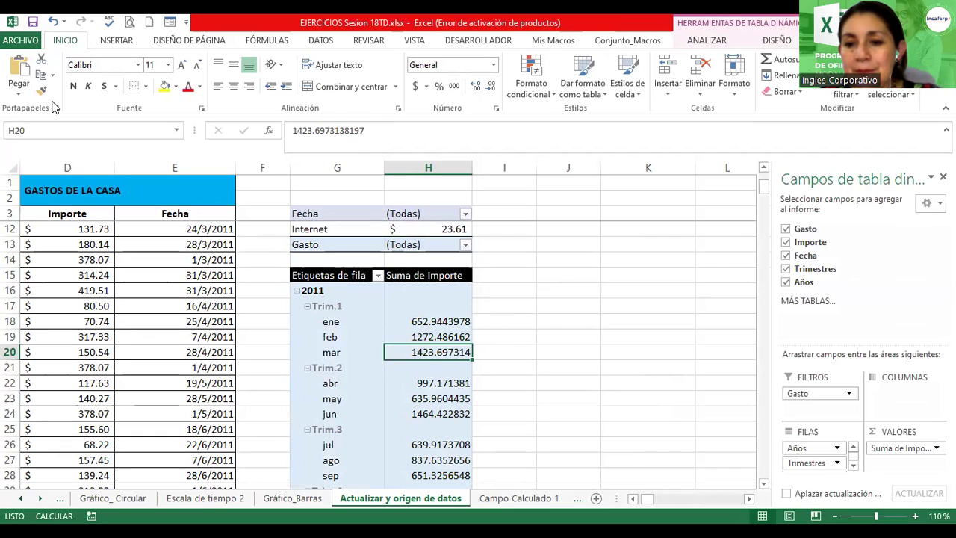
Widen the pivot table field pane and check the remaining fields in the rows area
drag(772, 415, 706, 419)
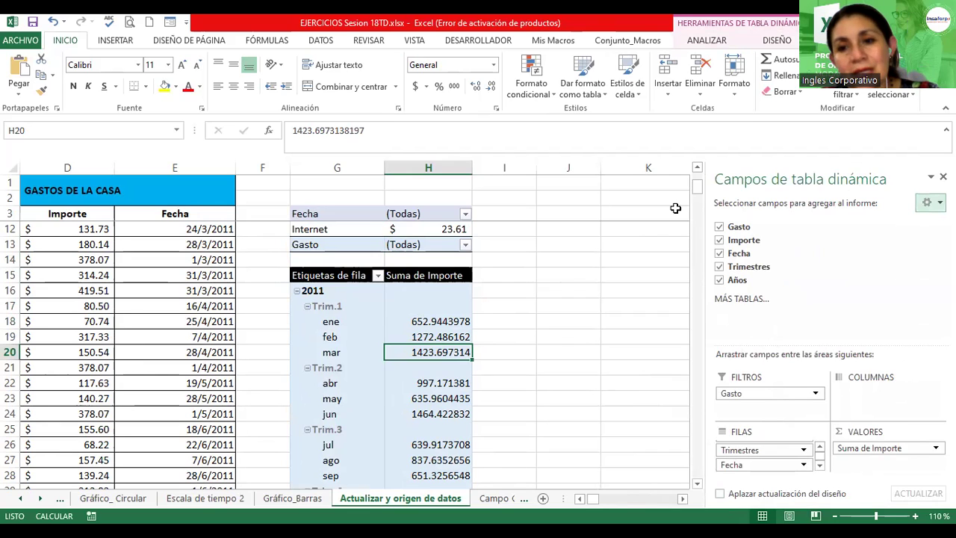
scroll(700, 192, up, 3)
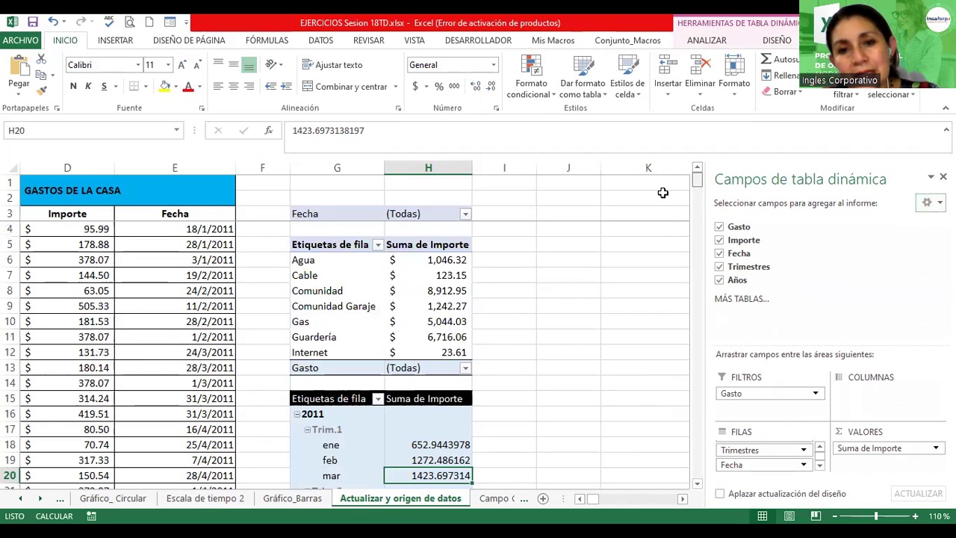
Try to group the expense row labels of the first pivot table, starting from Cable
click(319, 276)
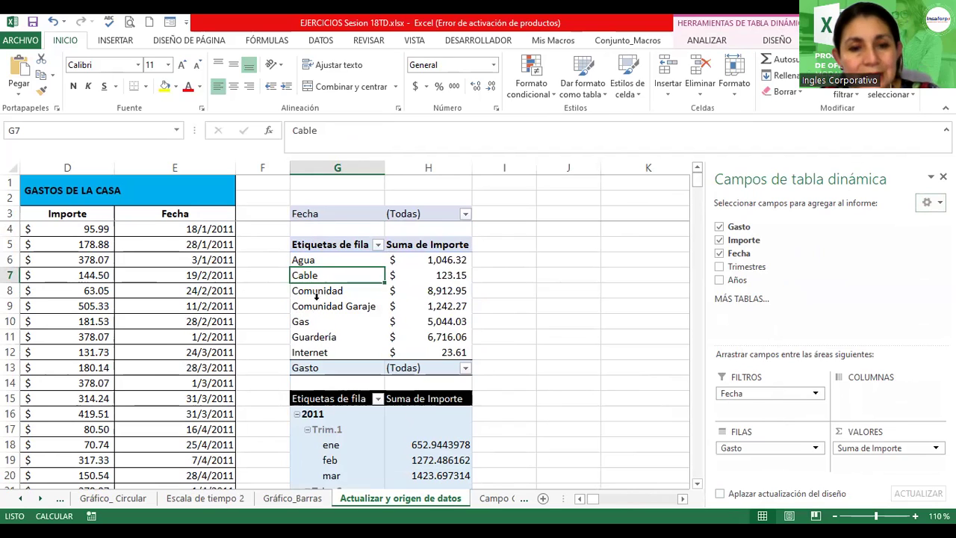
click(696, 42)
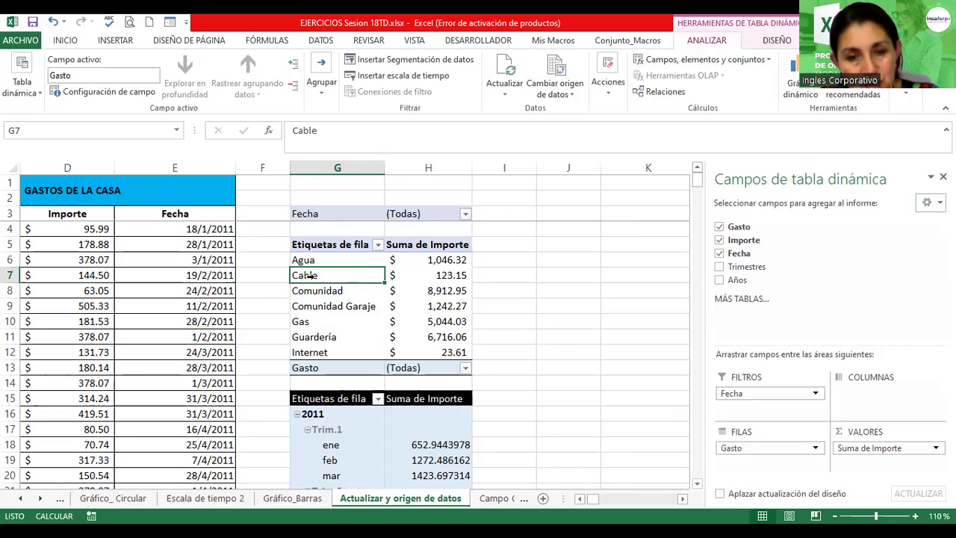
click(320, 90)
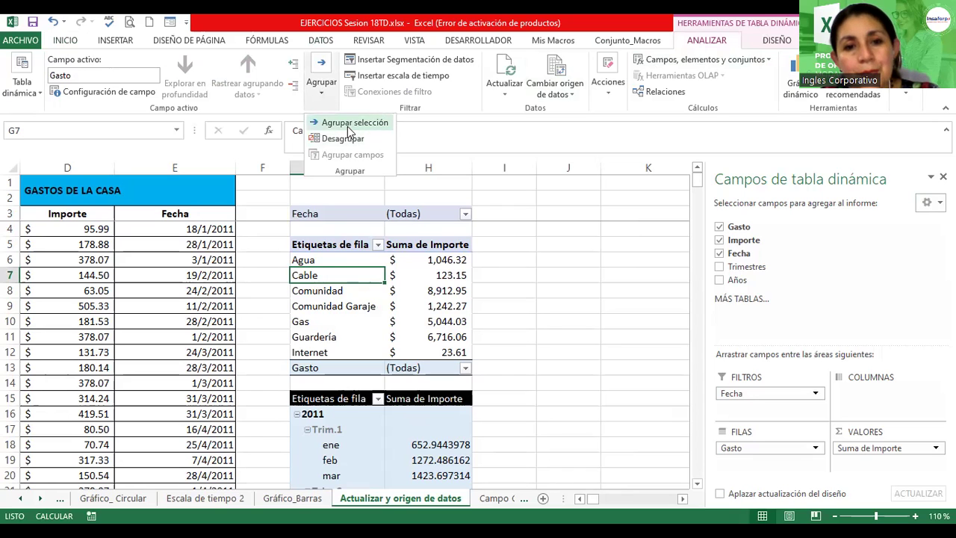
click(348, 125)
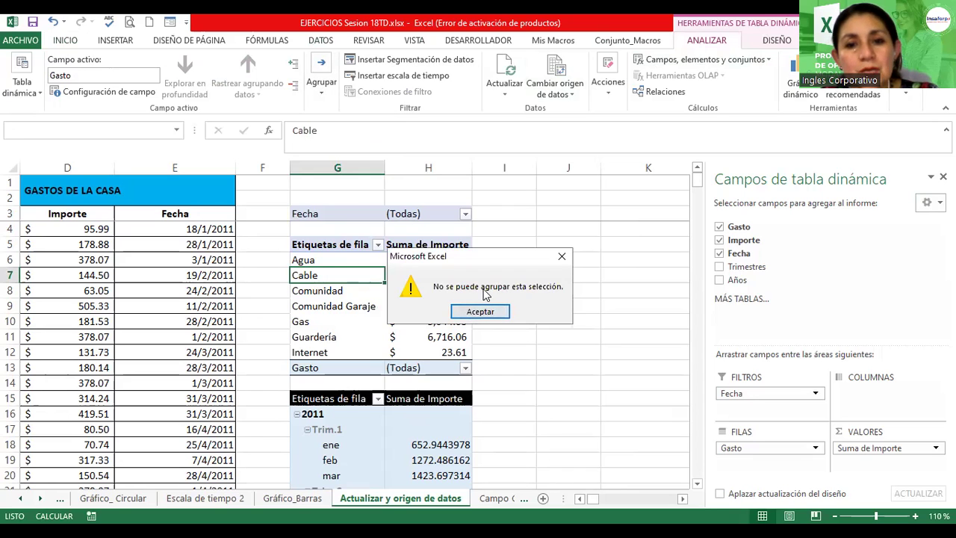
click(481, 312)
click(336, 306)
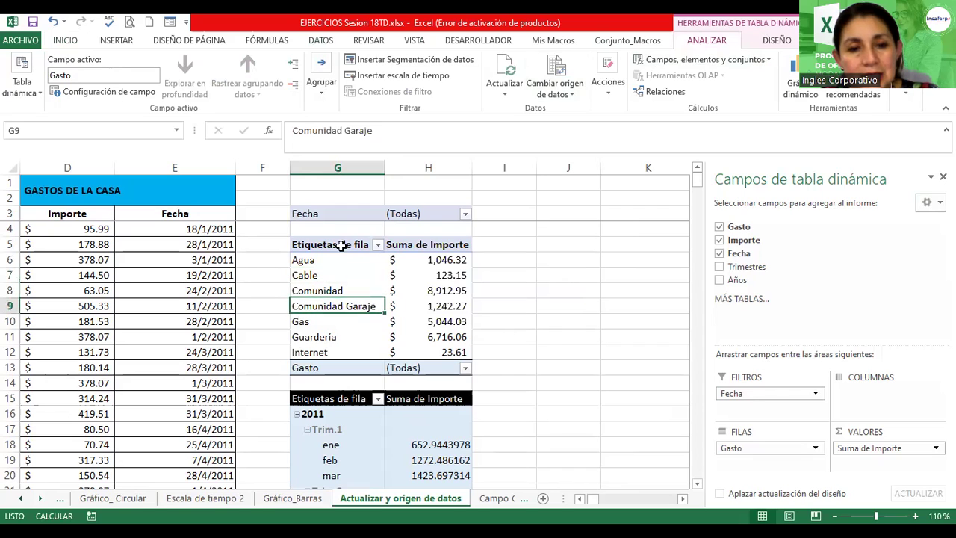
click(321, 95)
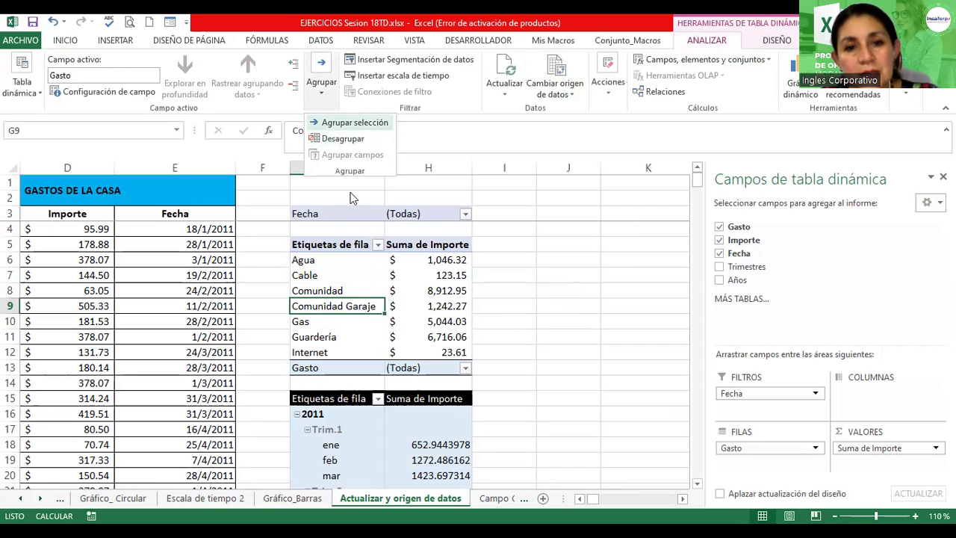
Look through the months in the first pivot table's Fecha filter and try to apply it with all items selected
click(465, 215)
drag(463, 280, 457, 256)
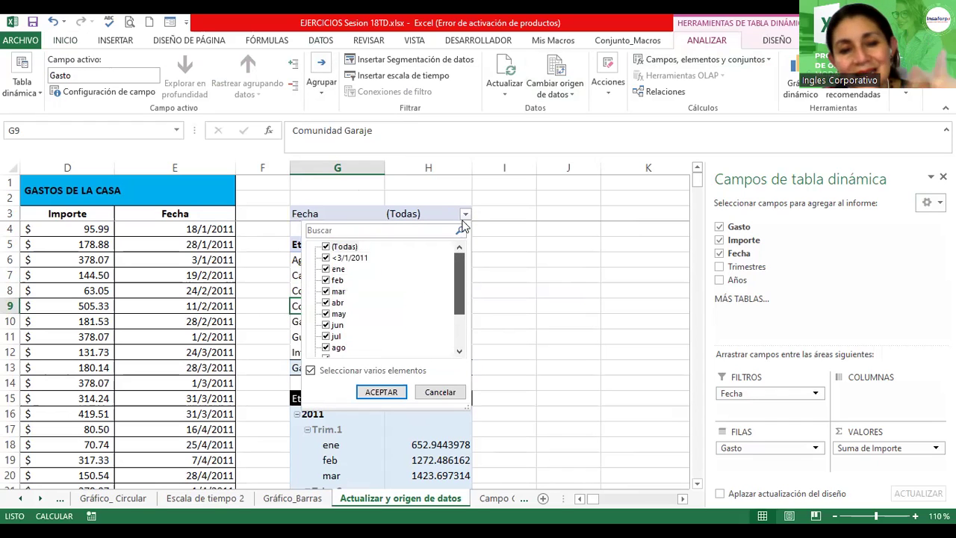
scroll(457, 314, down, 2)
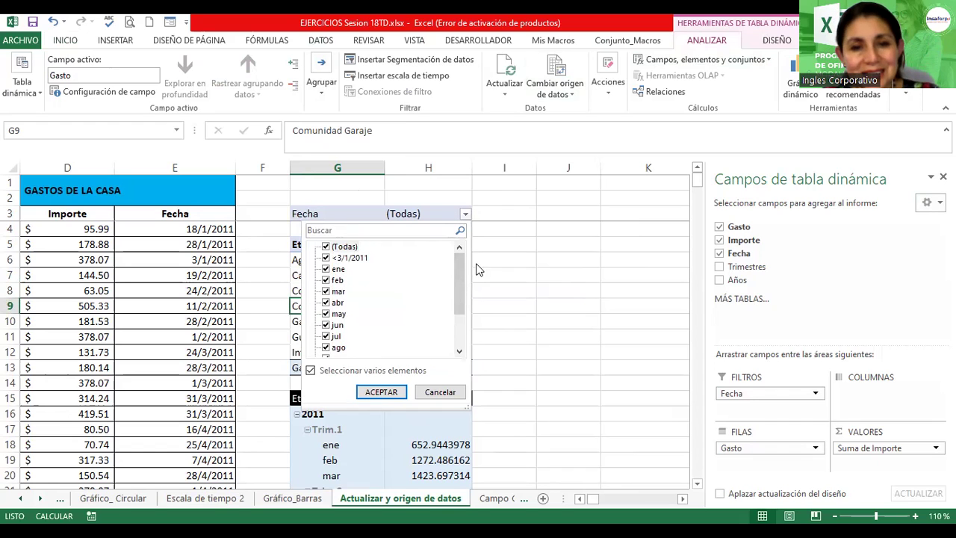
drag(461, 274, 458, 333)
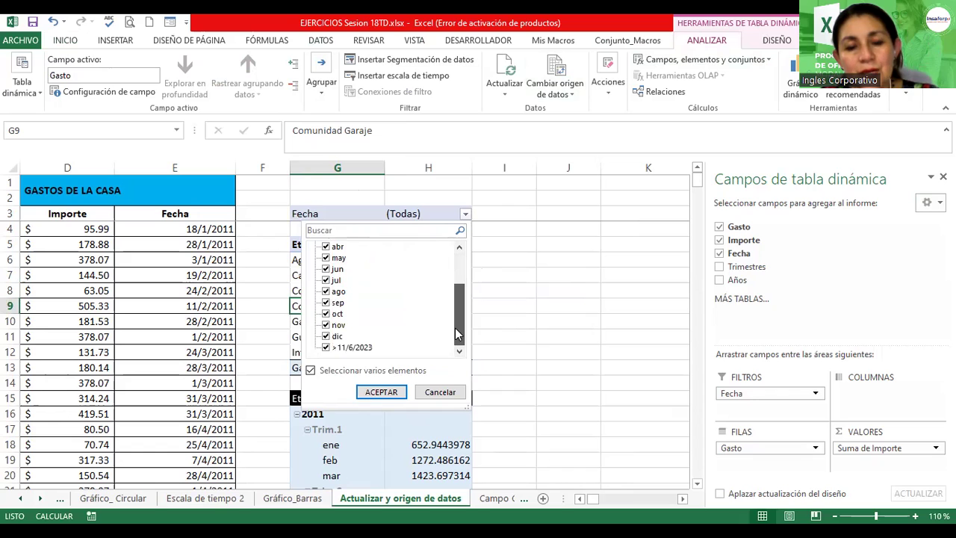
scroll(457, 277, up, 2)
click(379, 394)
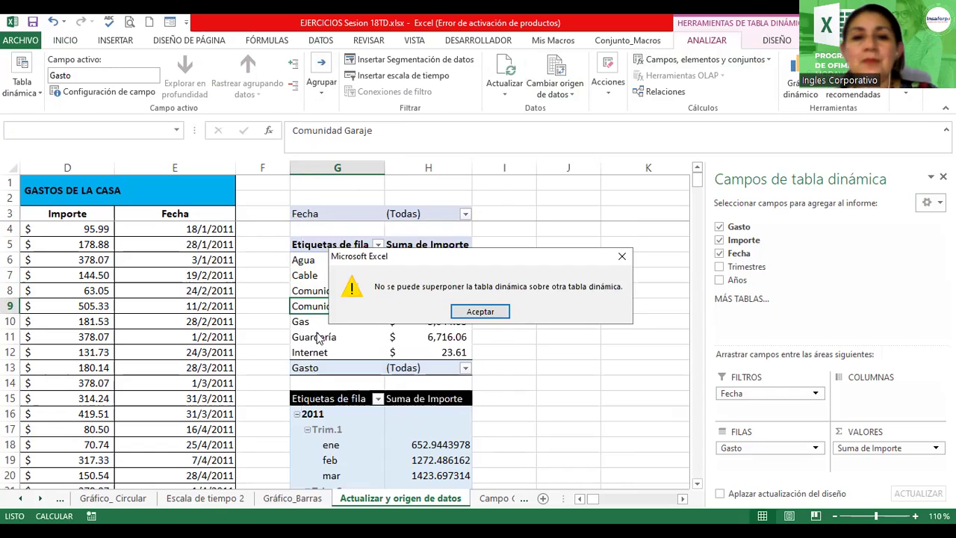
click(481, 312)
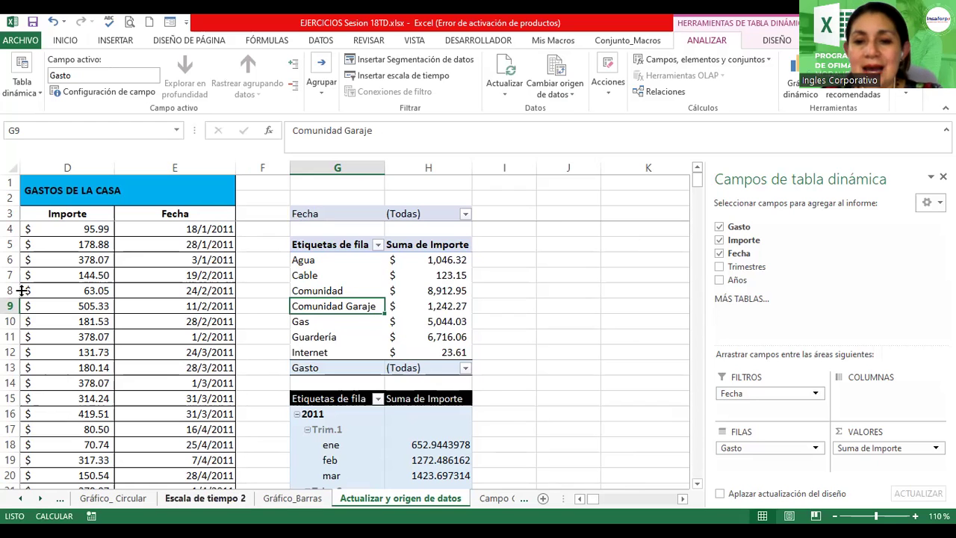
click(550, 305)
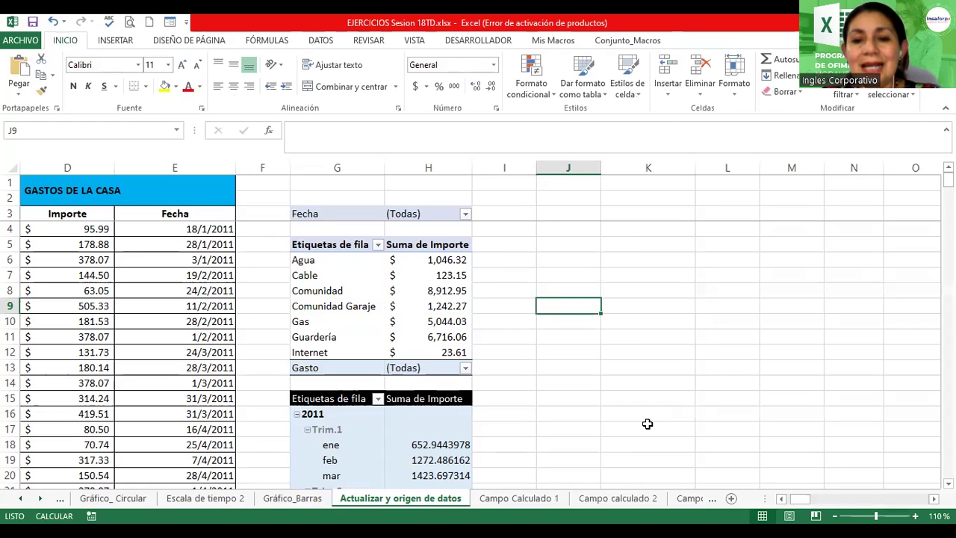